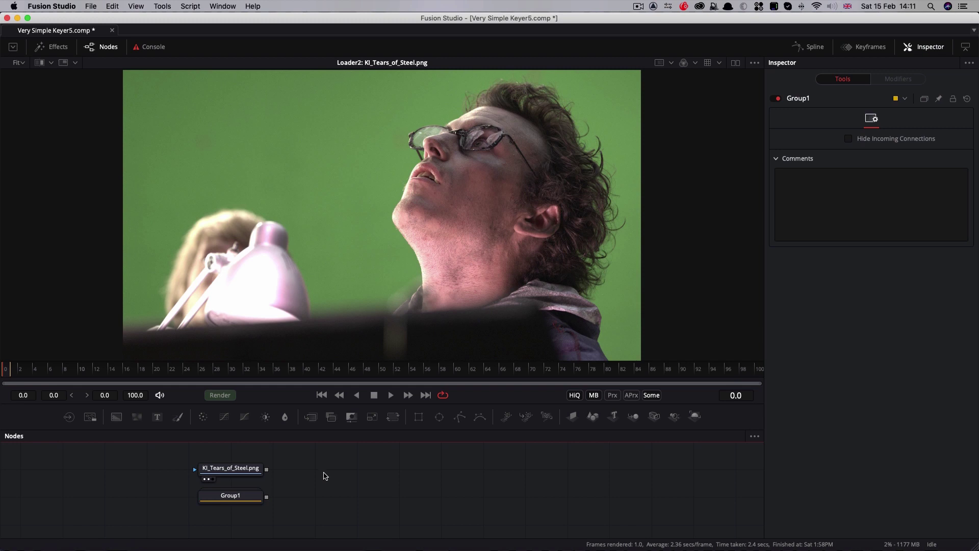
Step: Add a Custom Tool node right of the footage and feed KI_Tears_of_Steel.png into it
{"action": "left_click", "coordinate": [170, 4]}
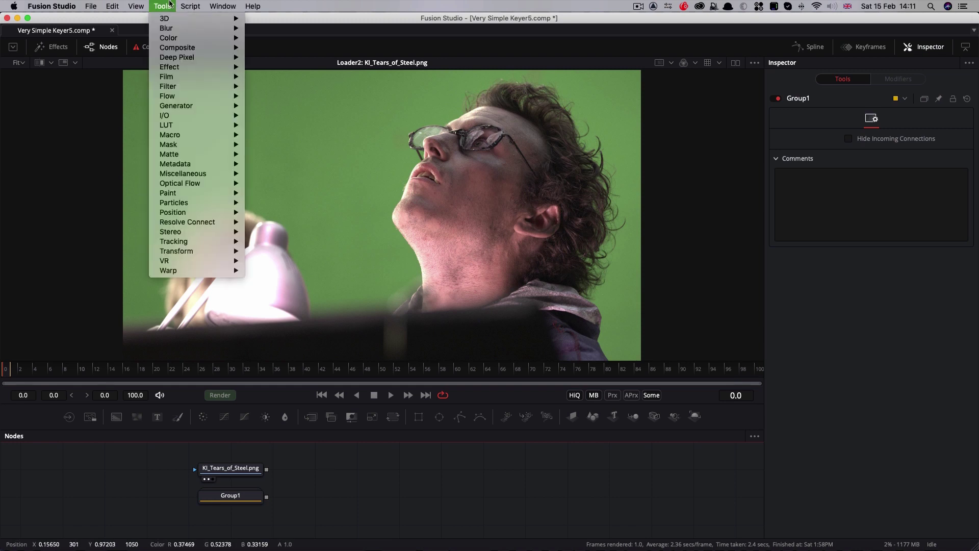
{"action": "mouse_move", "coordinate": [194, 173]}
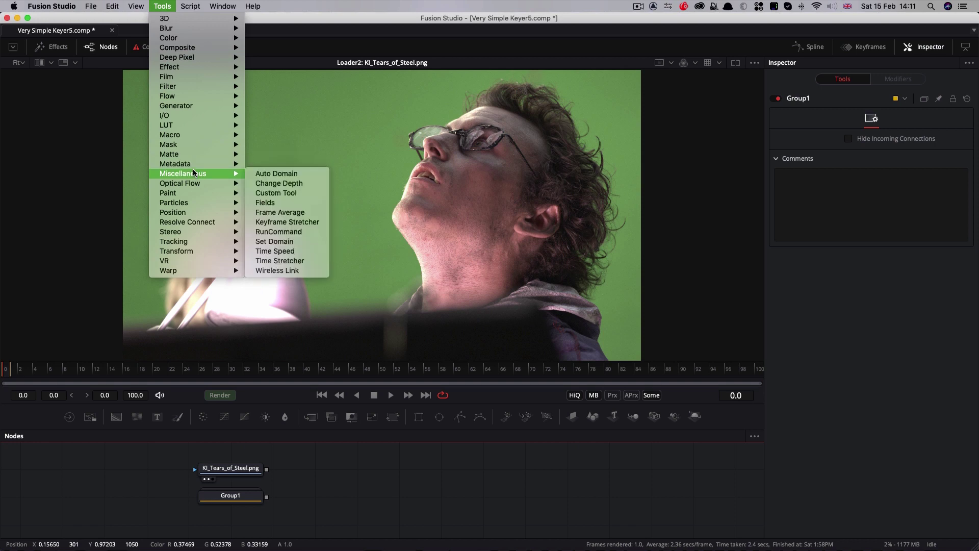
{"action": "left_click", "coordinate": [276, 196]}
{"action": "left_click_drag", "start_coordinate": [314, 480], "coordinate": [359, 480]}
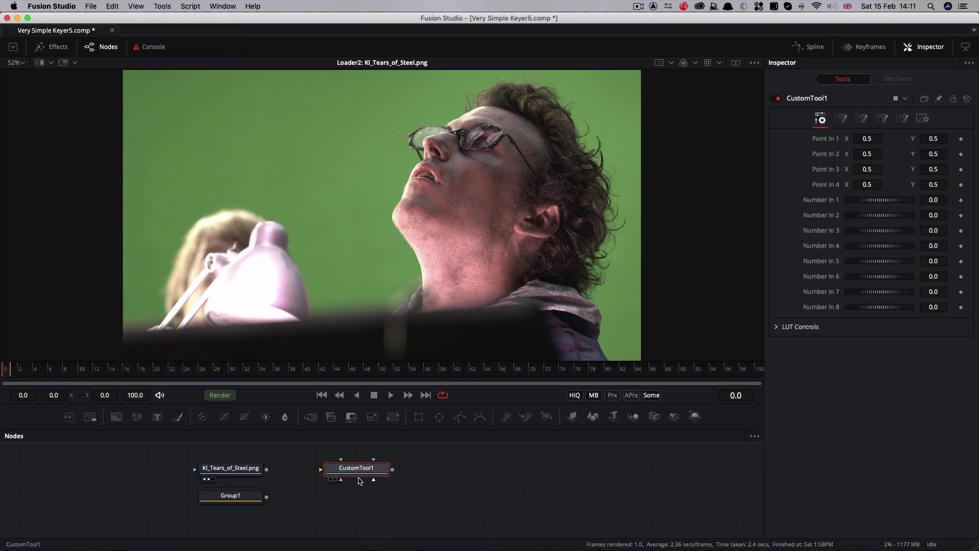
{"action": "left_click_drag", "start_coordinate": [266, 469], "coordinate": [356, 470]}
Step: Enter g1-max(r1, b1) as CustomTool1's red channel expression
{"action": "left_click", "coordinate": [882, 118]}
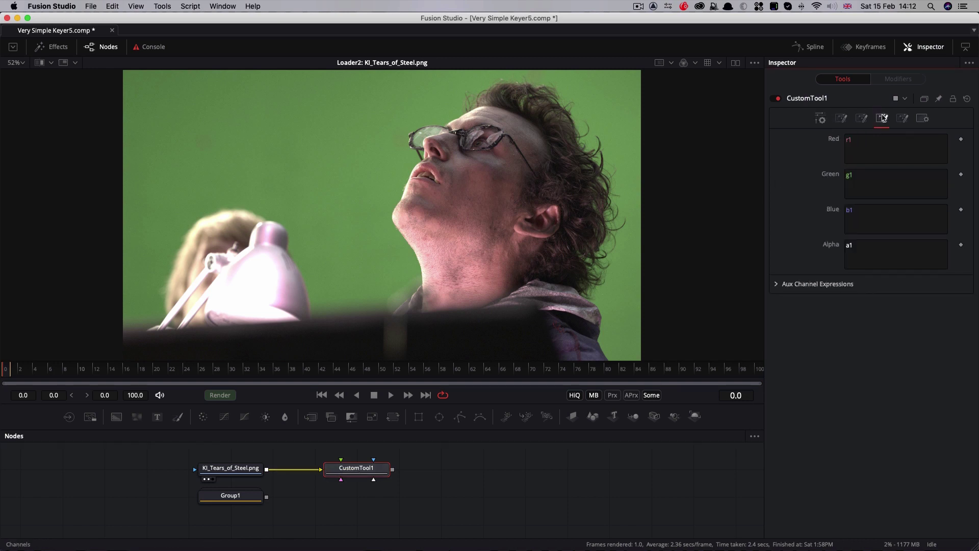
{"action": "double_click", "coordinate": [880, 141]}
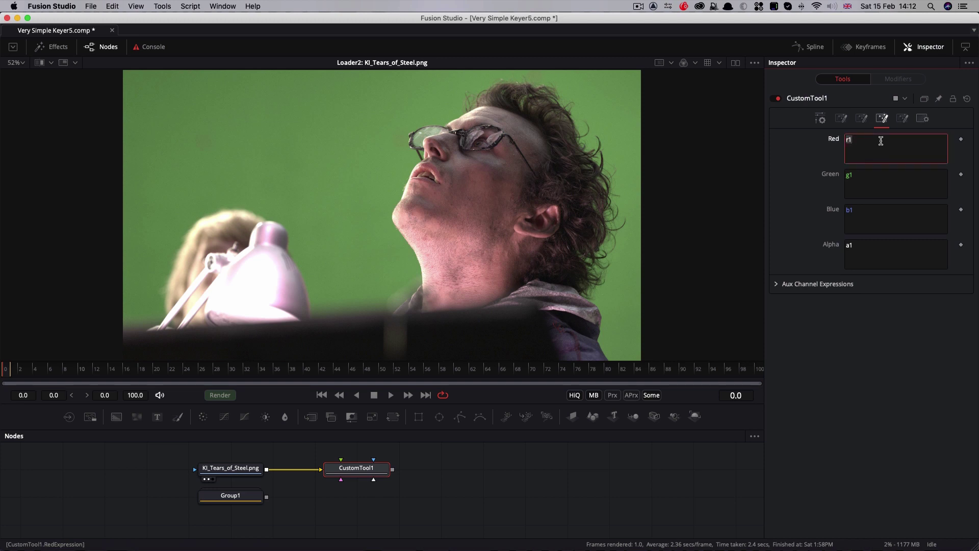
{"action": "type", "text": "g1 "}
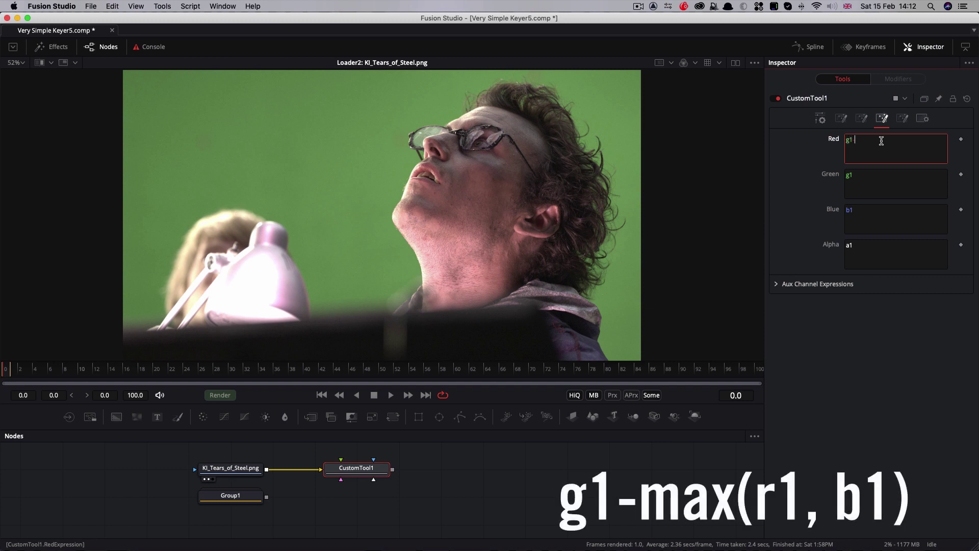
{"action": "type", "text": "max(r1, b1"}
Step: Copy that expression into green and blue, then view CustomTool1's grayscale result
{"action": "key", "text": "super+a"}
{"action": "key", "text": "super+c"}
{"action": "left_click", "coordinate": [867, 178]}
{"action": "key", "text": "super+a"}
{"action": "key", "text": "super+v"}
{"action": "key", "text": "Tab"}
{"action": "key", "text": "super+v"}
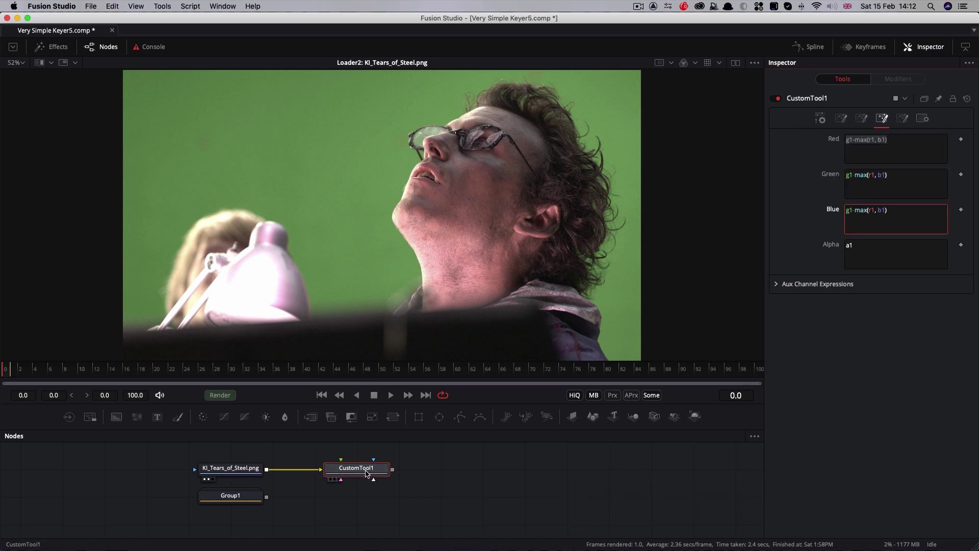
{"action": "left_click", "coordinate": [363, 471]}
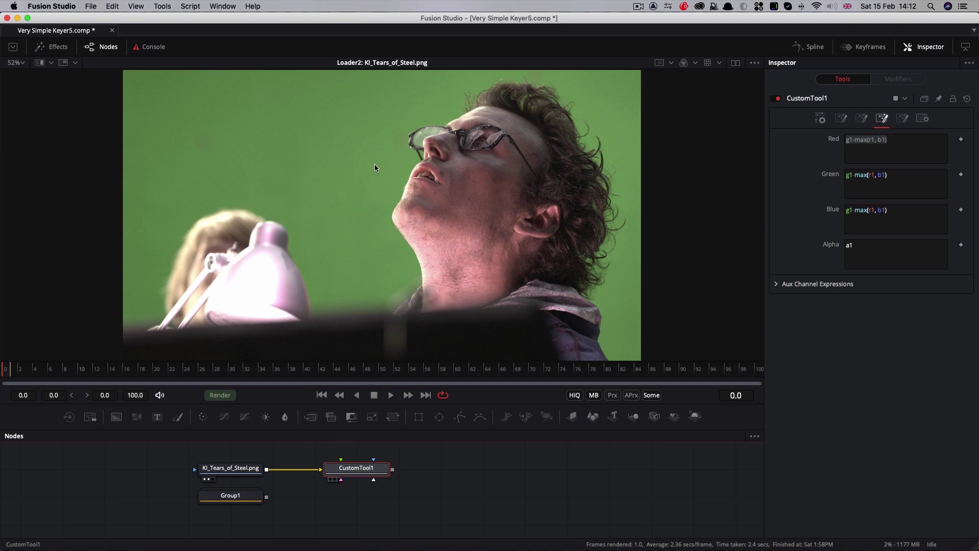
{"action": "key", "text": "1"}
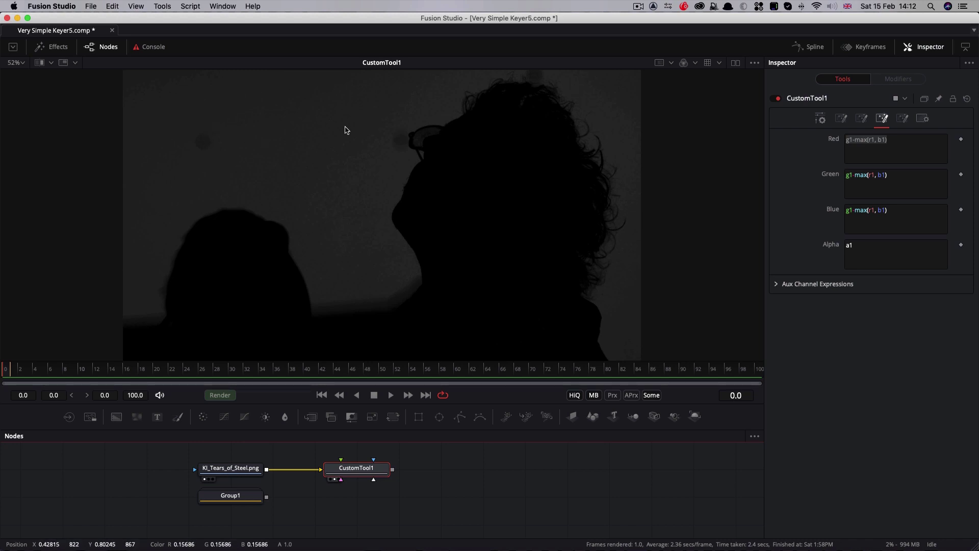
Step: Wrap the red expression as 1-(g1-max(r1, b1)) and paste it into green and blue
{"action": "left_click", "coordinate": [846, 139]}
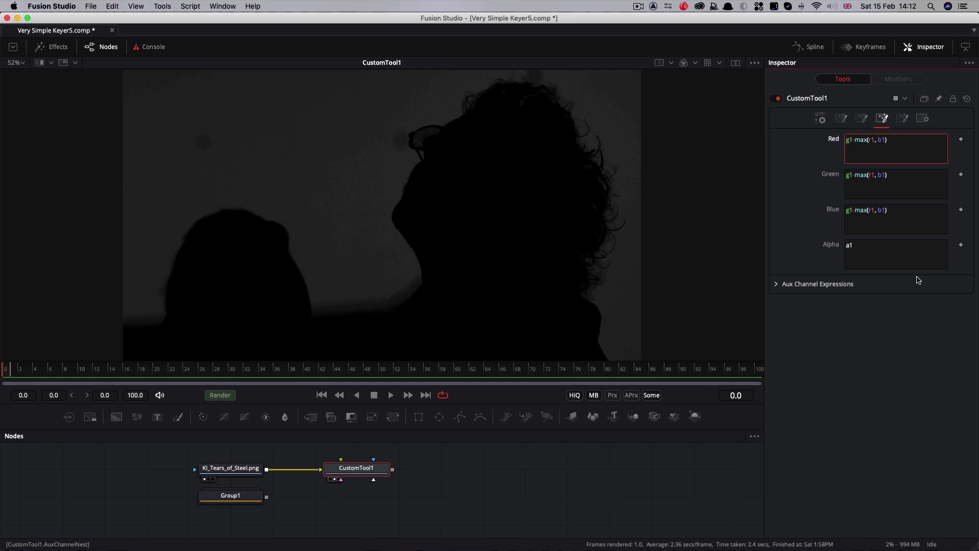
{"action": "type", "text": "("}
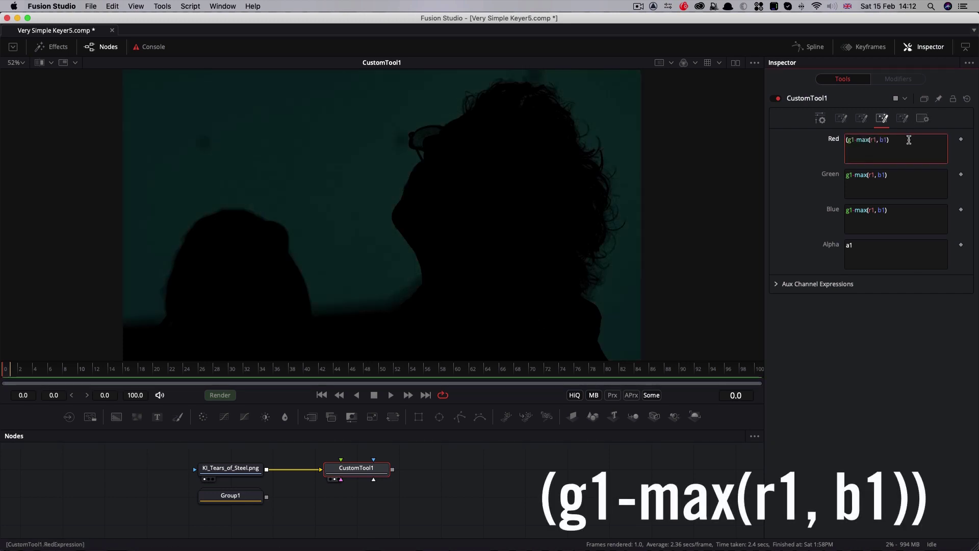
{"action": "left_click", "coordinate": [909, 140]}
{"action": "type", "text": ")"}
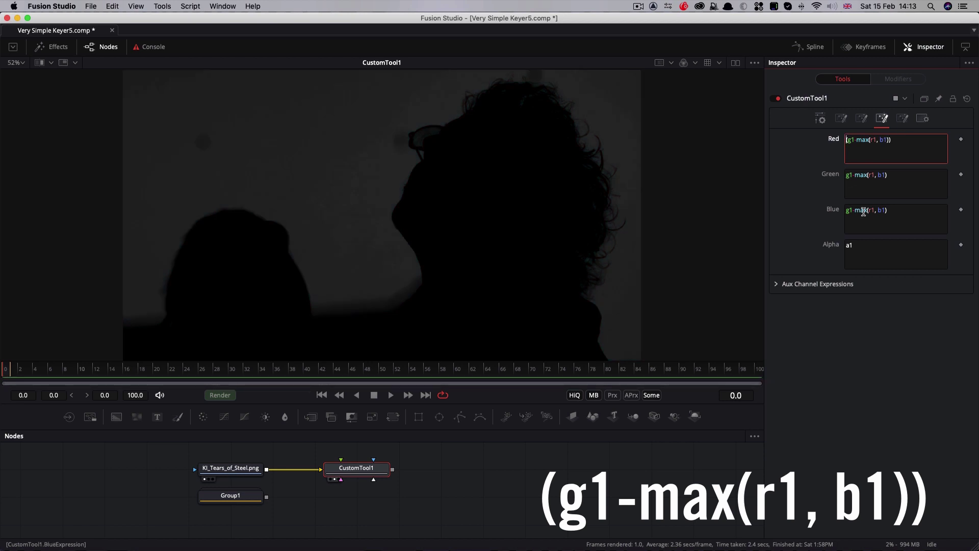
{"action": "type", "text": "1-"}
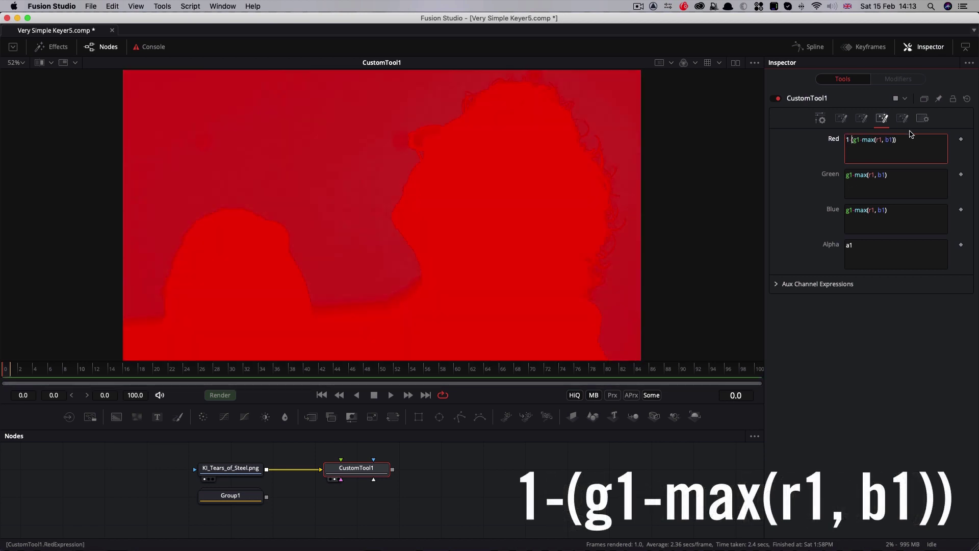
{"action": "triple_click", "coordinate": [910, 143]}
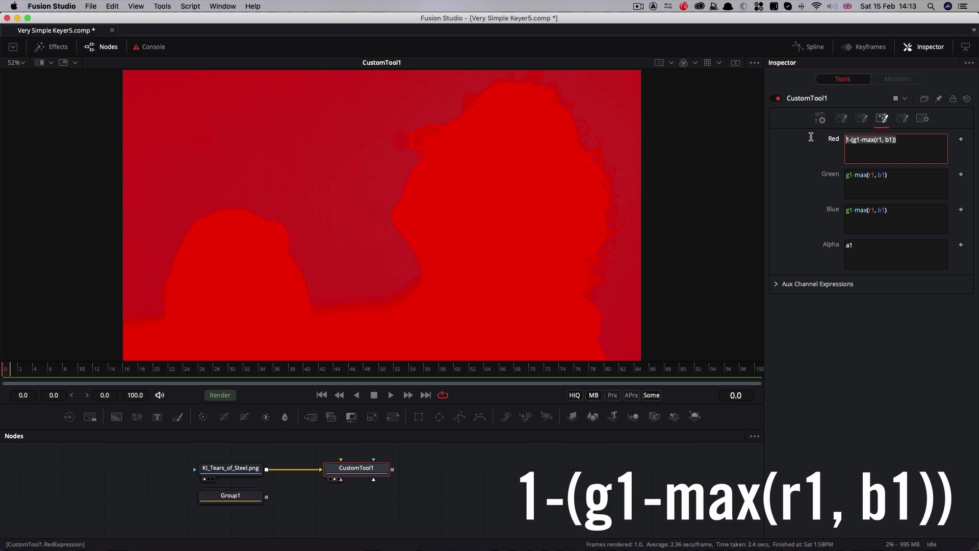
{"action": "triple_click", "coordinate": [880, 186]}
{"action": "key", "text": "super+v"}
{"action": "triple_click", "coordinate": [895, 210]}
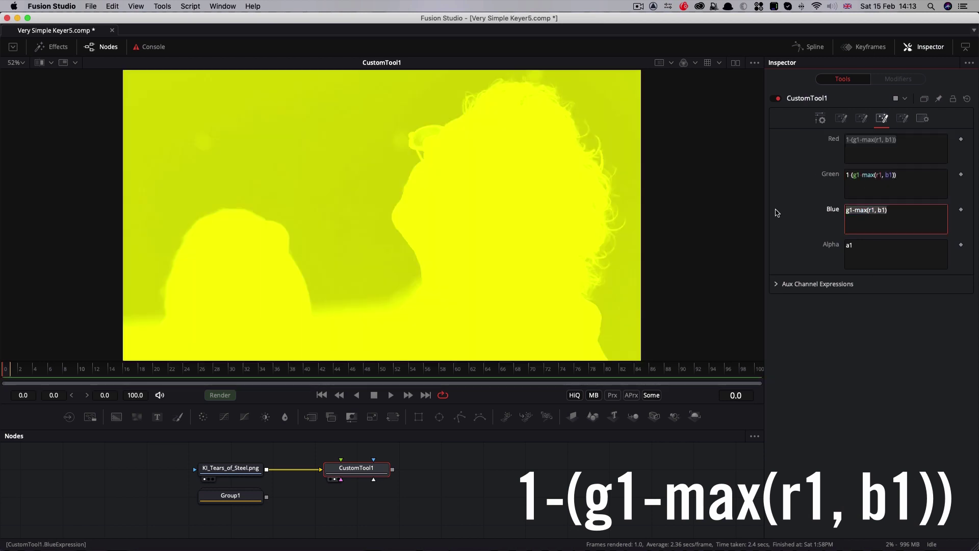
{"action": "key", "text": "super+v"}
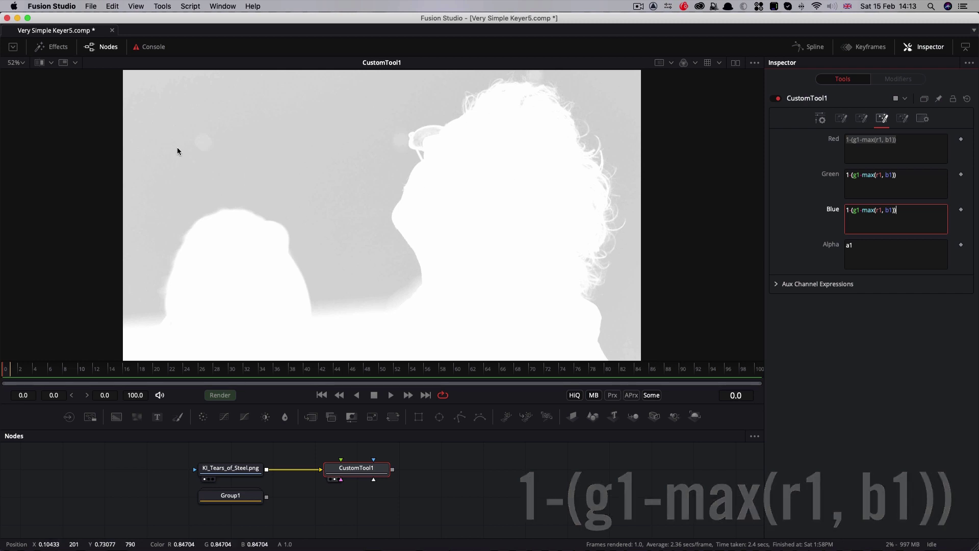
{"action": "left_click", "coordinate": [357, 474]}
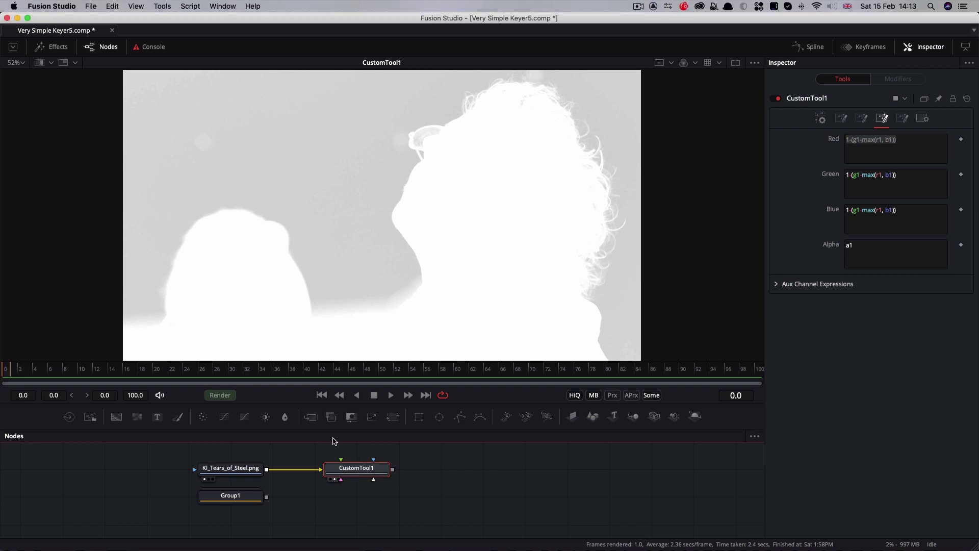
Step: Add a Brightness Contrast node after CustomTool1 with Low 0.867, Clip Black and Clip White on
{"action": "left_click", "coordinate": [162, 6]}
{"action": "mouse_move", "coordinate": [172, 40]}
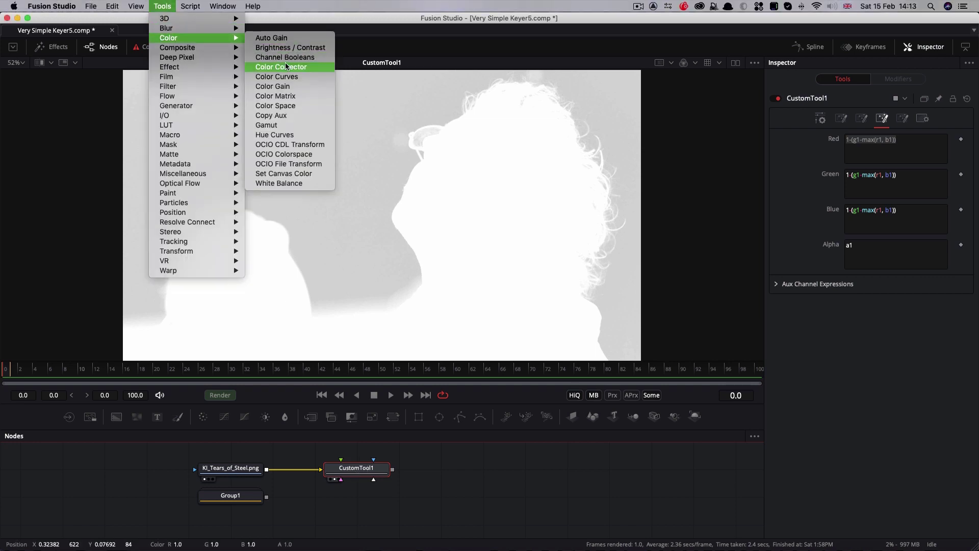
{"action": "left_click", "coordinate": [286, 47]}
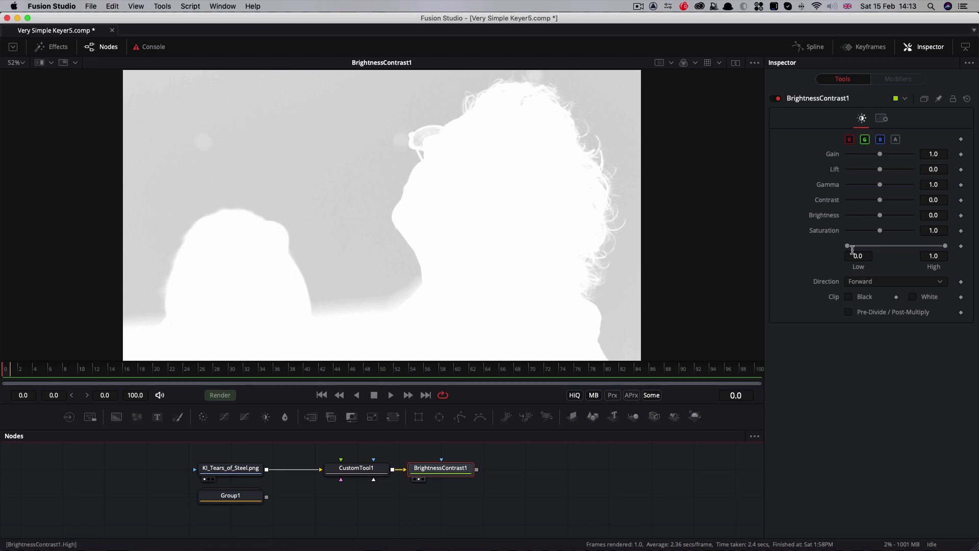
{"action": "left_click_drag", "start_coordinate": [849, 247], "coordinate": [927, 248]}
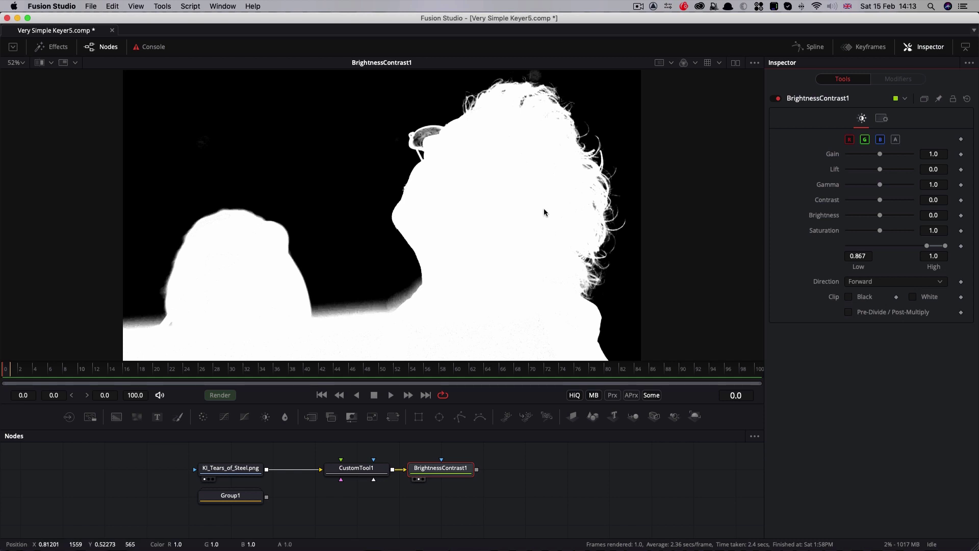
{"action": "left_click", "coordinate": [849, 297]}
{"action": "left_click", "coordinate": [913, 297]}
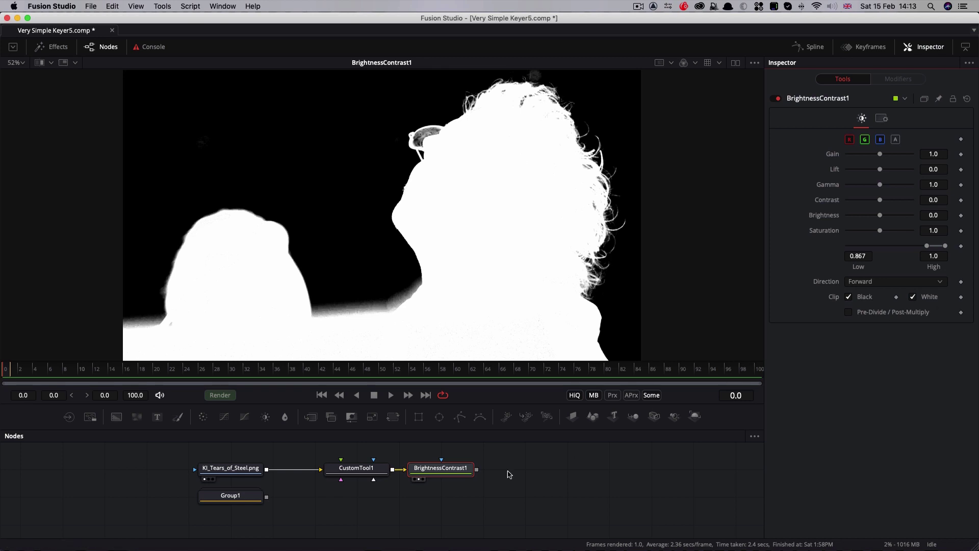
{"action": "left_click_drag", "start_coordinate": [355, 467], "coordinate": [332, 244]}
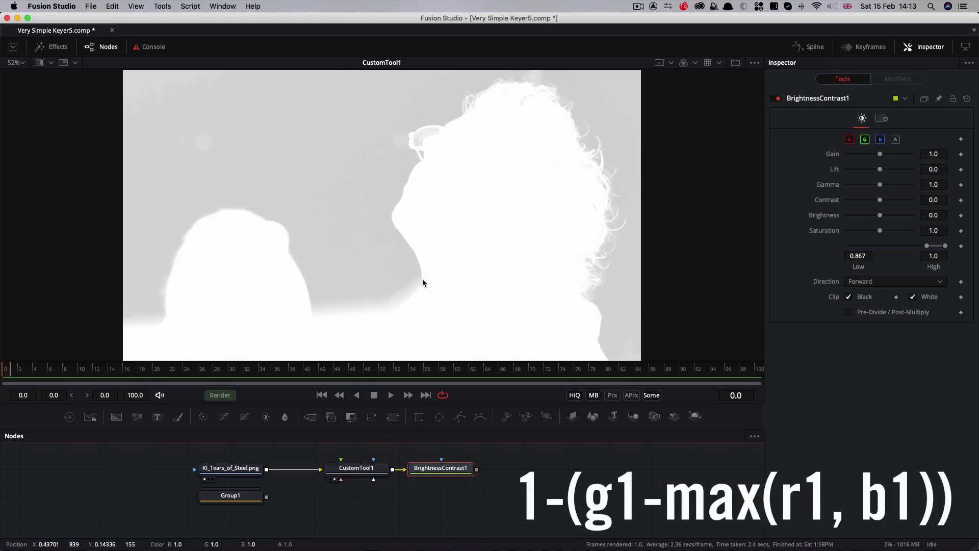
{"action": "left_click", "coordinate": [356, 468]}
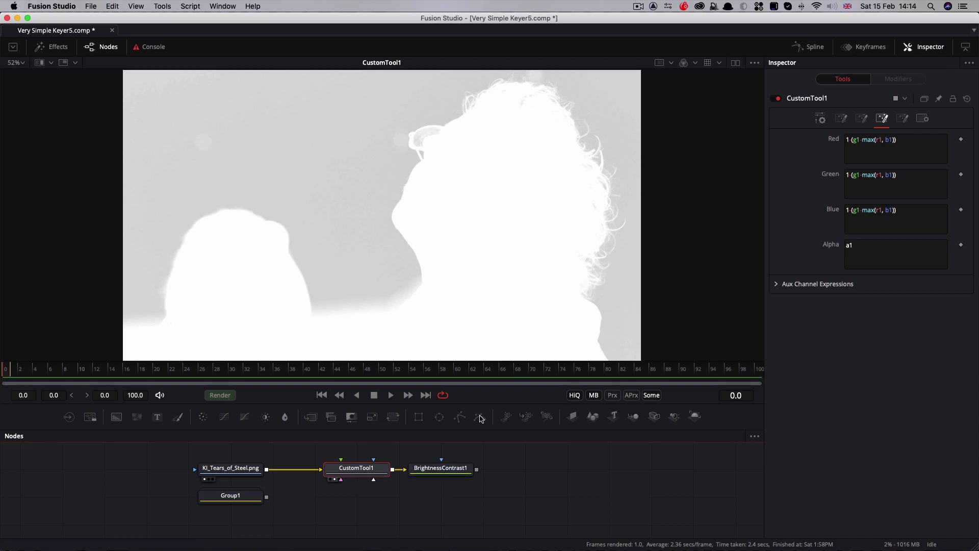
{"action": "left_click_drag", "start_coordinate": [456, 472], "coordinate": [289, 163]}
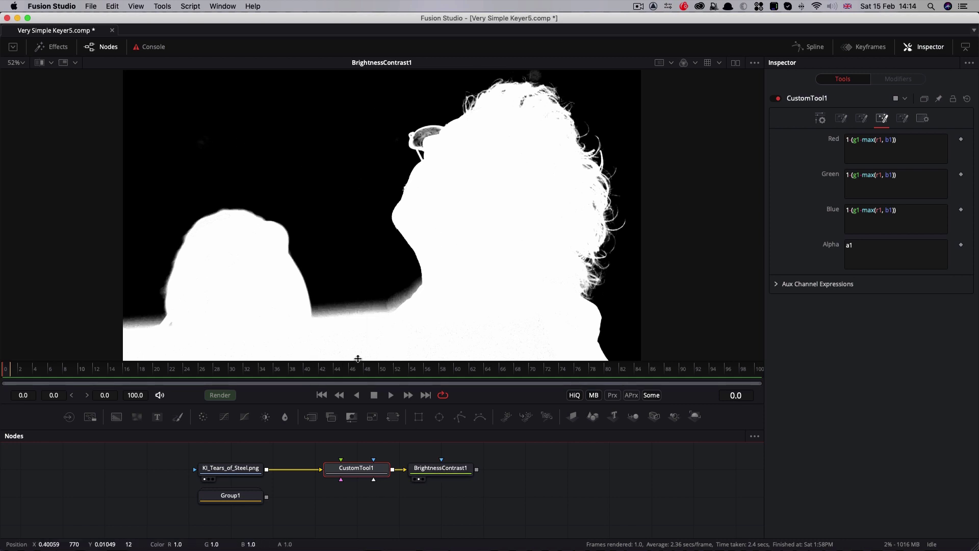
{"action": "left_click", "coordinate": [440, 468]}
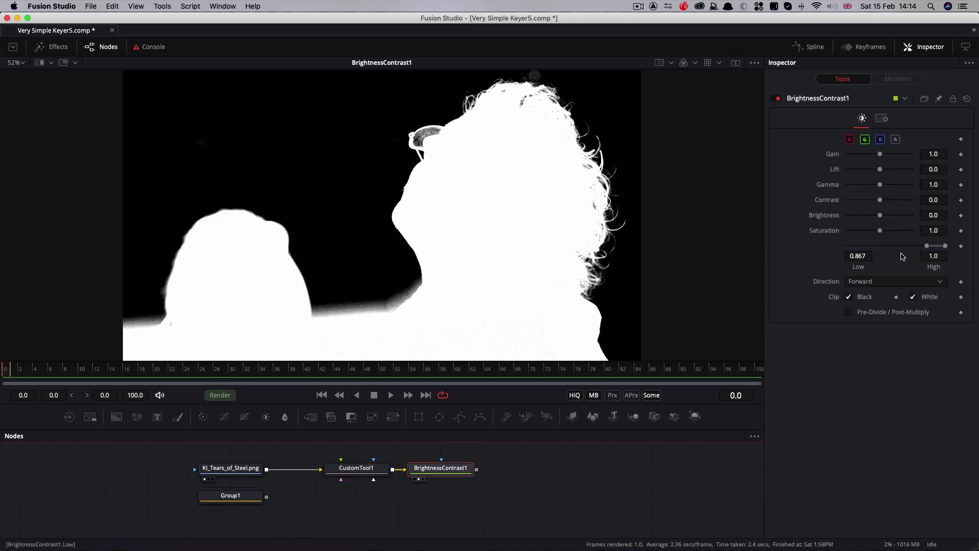
{"action": "left_click_drag", "start_coordinate": [944, 246], "coordinate": [970, 252]}
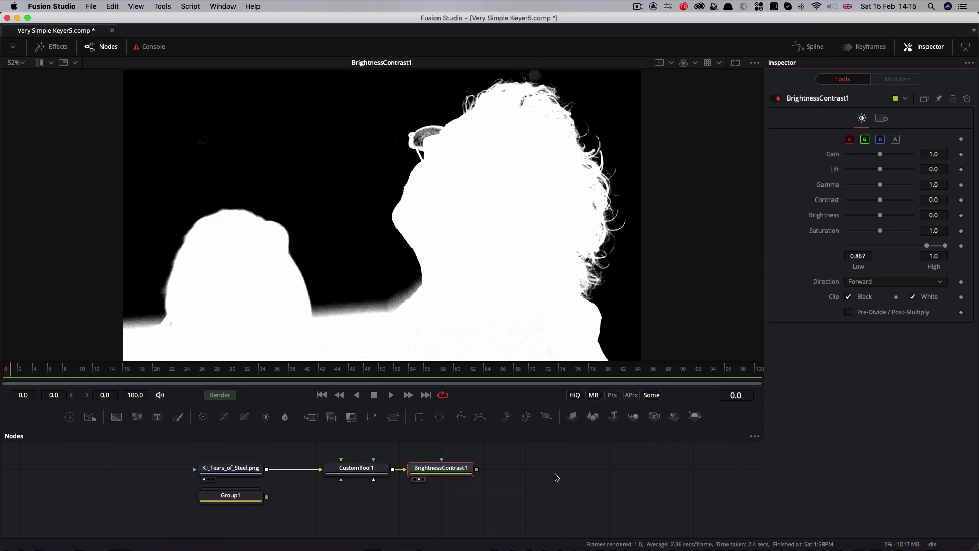
Step: Add CustomTool2 below the chain, fed by the footage and the BrightnessContrast1 matte
{"action": "left_click", "coordinate": [166, 5]}
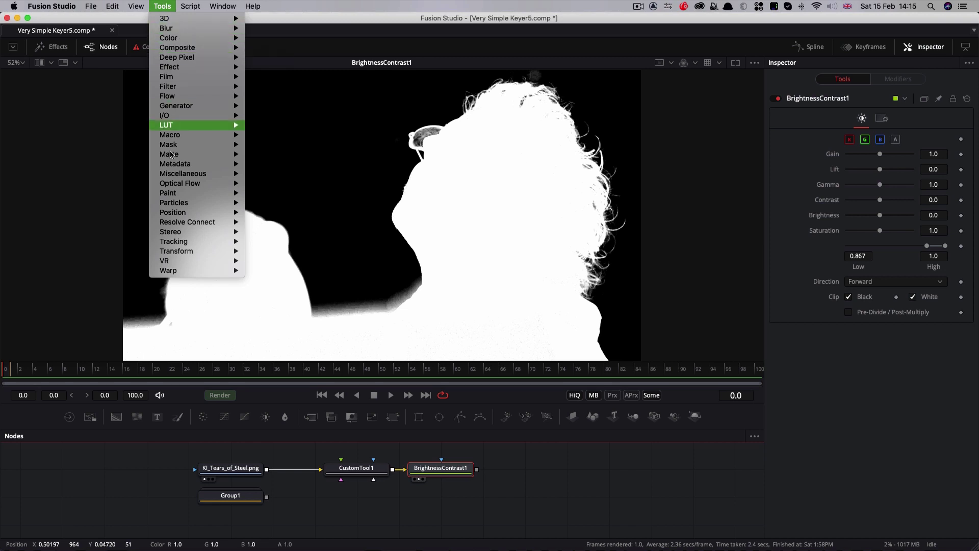
{"action": "mouse_move", "coordinate": [179, 174]}
{"action": "left_click", "coordinate": [276, 193]}
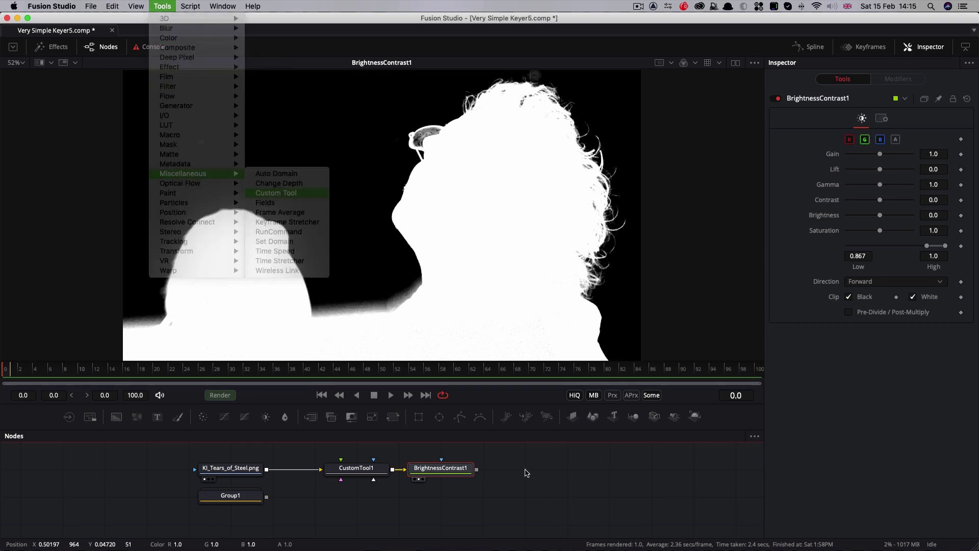
{"action": "left_click_drag", "start_coordinate": [530, 472], "coordinate": [530, 499]}
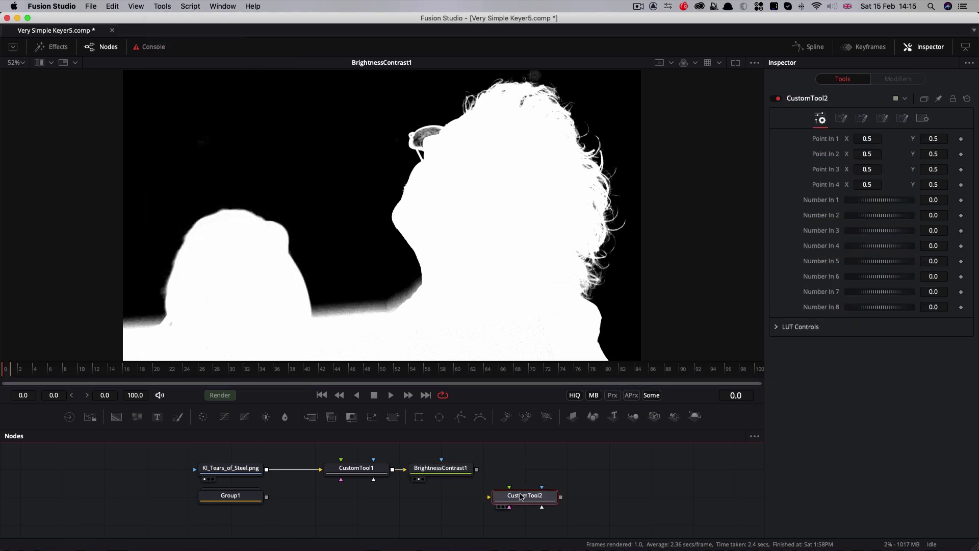
{"action": "left_click_drag", "start_coordinate": [266, 472], "coordinate": [521, 500]}
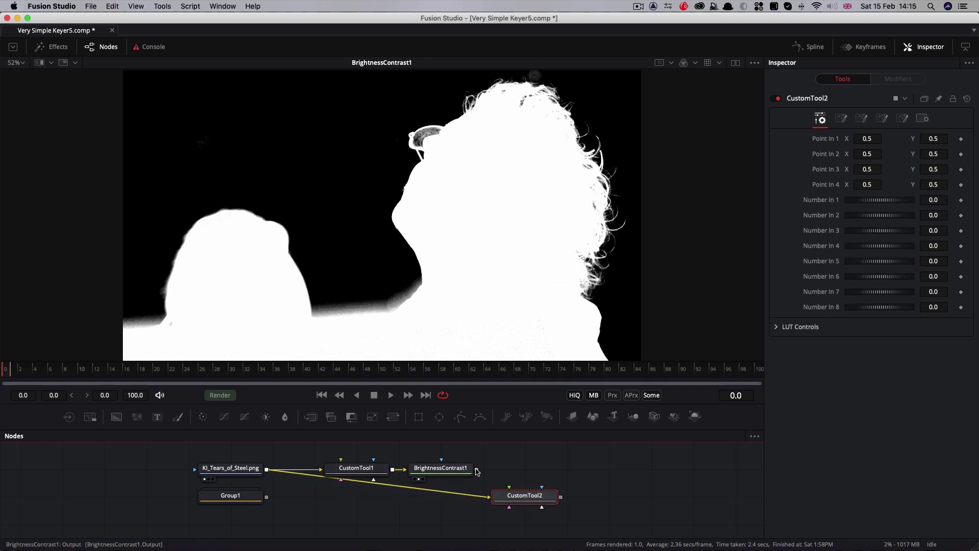
{"action": "left_click_drag", "start_coordinate": [476, 468], "coordinate": [512, 498]}
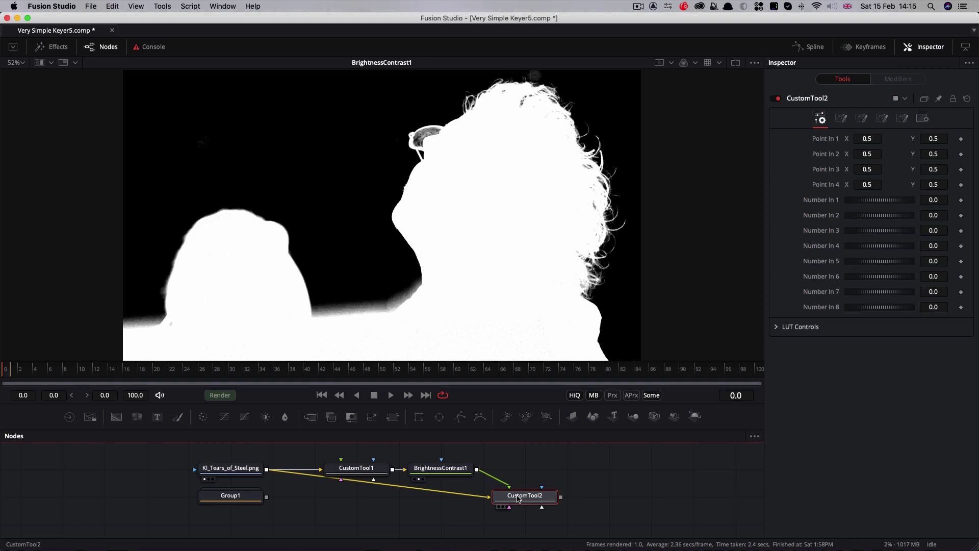
Step: View CustomTool2 and select its red channel expression for editing
{"action": "key", "text": "1"}
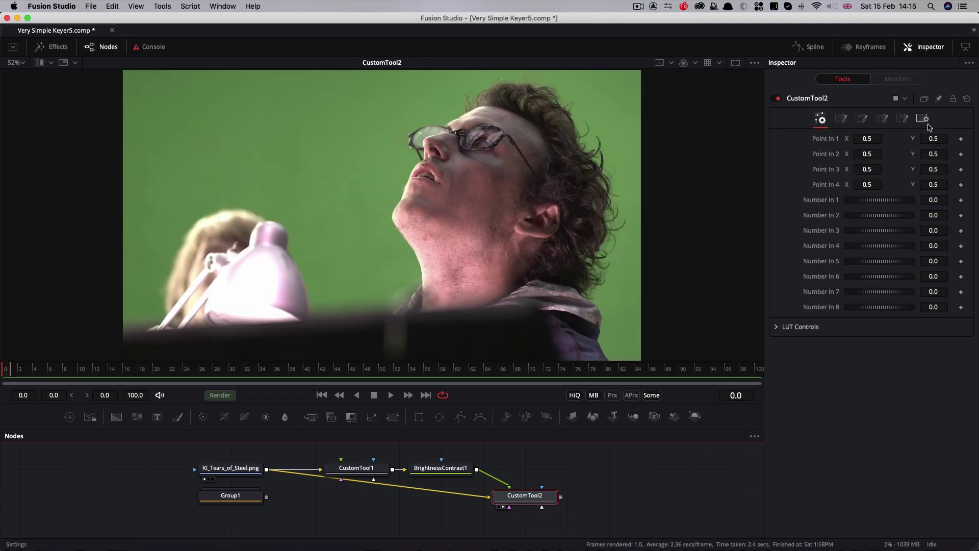
{"action": "left_click", "coordinate": [882, 118]}
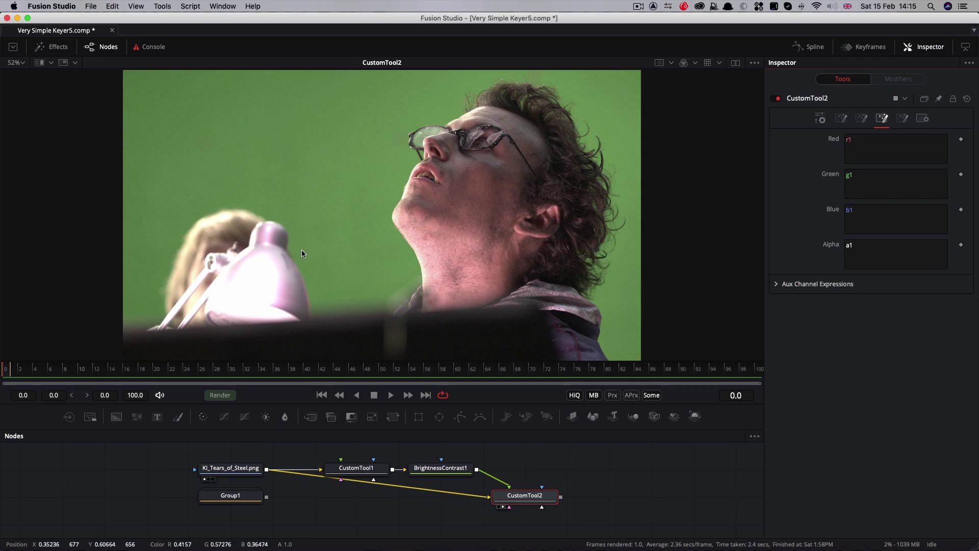
{"action": "double_click", "coordinate": [893, 144]}
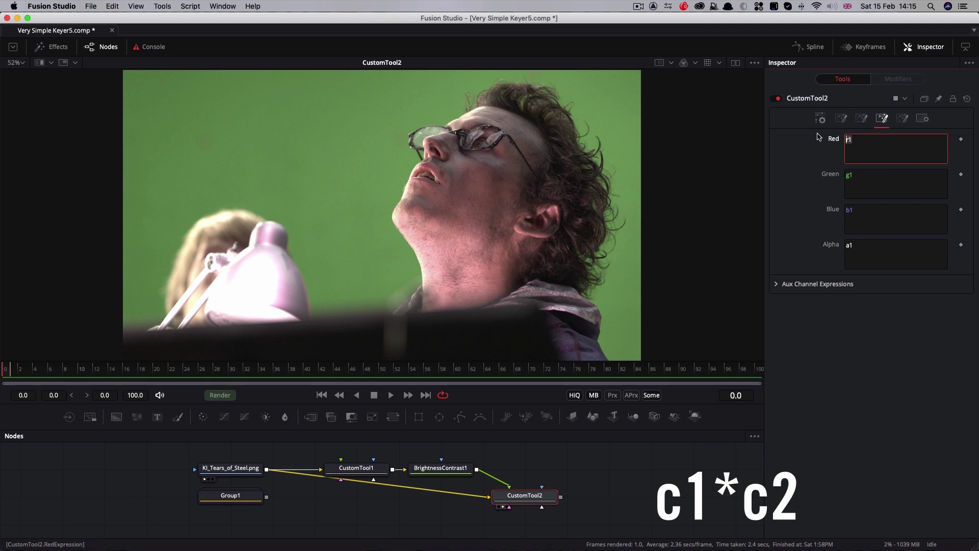
Step: Give CustomTool2 c1*c2 in the red, green and blue expressions and r2 in alpha
{"action": "type", "text": "c1*c2"}
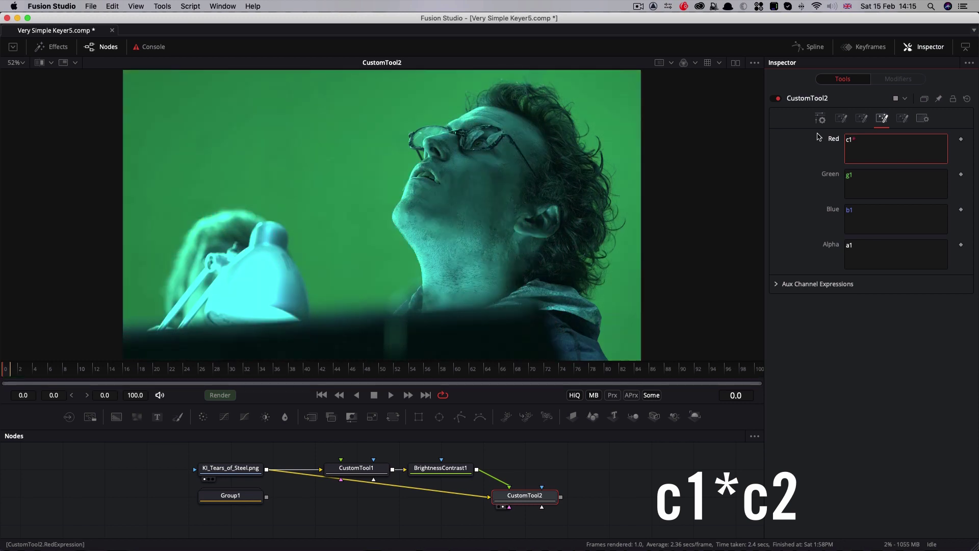
{"action": "key", "text": "super+a"}
{"action": "key", "text": "super+c"}
{"action": "left_click", "coordinate": [879, 179]}
{"action": "key", "text": "super+a"}
{"action": "key", "text": "super+v"}
{"action": "left_click", "coordinate": [895, 220]}
{"action": "key", "text": "super+a"}
{"action": "key", "text": "super+v"}
{"action": "key", "text": "Tab"}
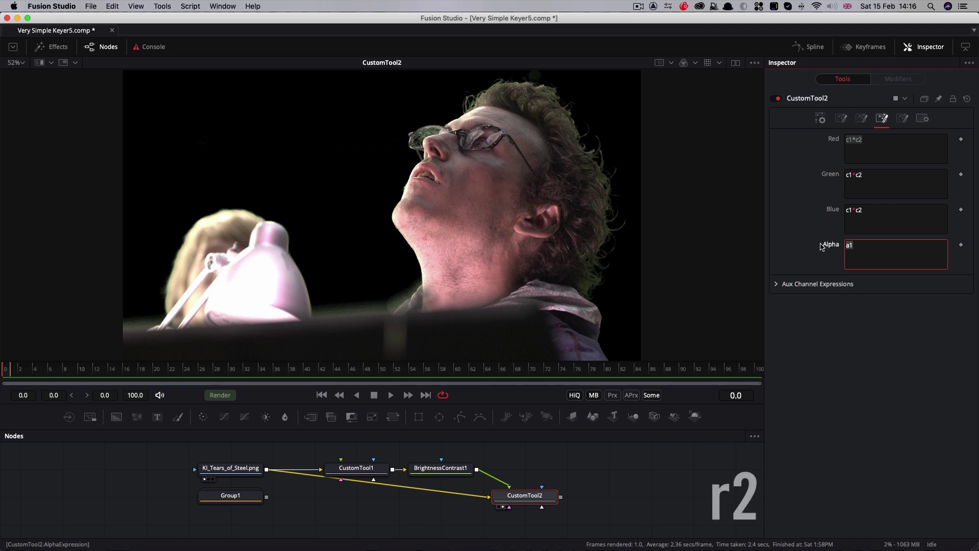
{"action": "type", "text": "r2"}
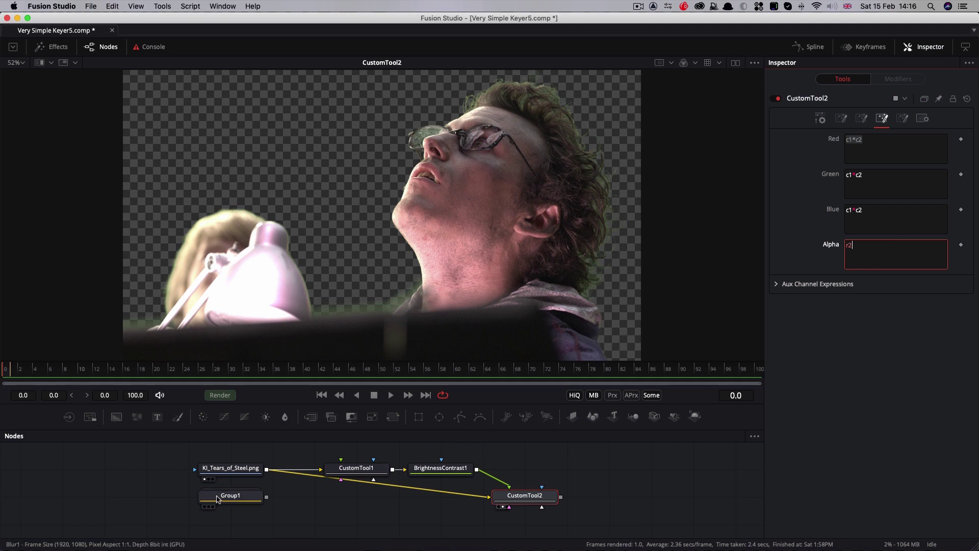
Step: Rearrange Group1 and CustomTool2 and view the Merge1 composite
{"action": "left_click_drag", "start_coordinate": [245, 496], "coordinate": [560, 507]}
{"action": "key", "text": "1"}
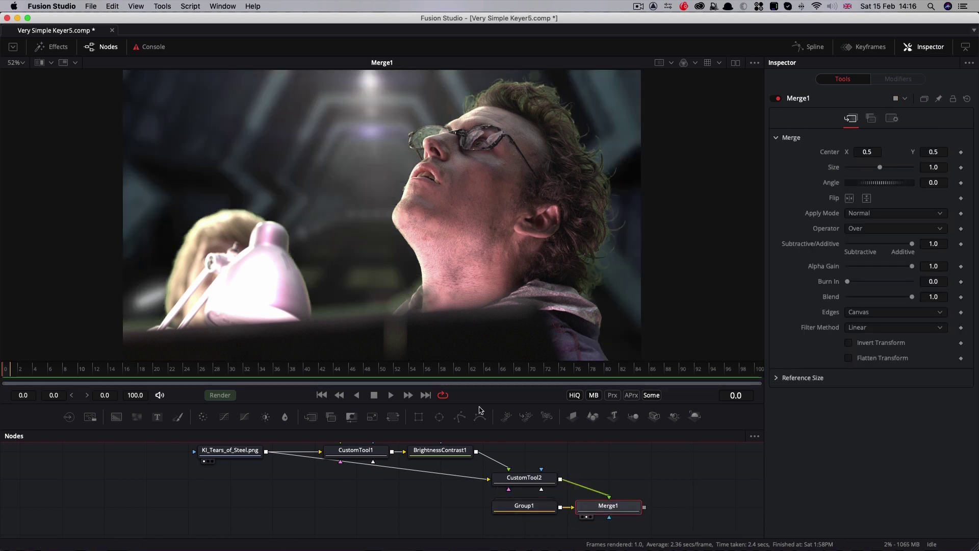
{"action": "left_click_drag", "start_coordinate": [530, 506], "coordinate": [446, 506]}
{"action": "left_click_drag", "start_coordinate": [528, 483], "coordinate": [567, 451]}
Step: Add pipe bend points on the matte and footage pipes to tidy the node tree
{"action": "left_click", "coordinate": [525, 459], "text": "alt"}
{"action": "scroll", "coordinate": [510, 490], "scroll_direction": "up", "scroll_amount": 1}
{"action": "left_click_drag", "start_coordinate": [451, 520], "coordinate": [367, 521]}
{"action": "scroll", "coordinate": [375, 522], "scroll_direction": "down", "scroll_amount": 1}
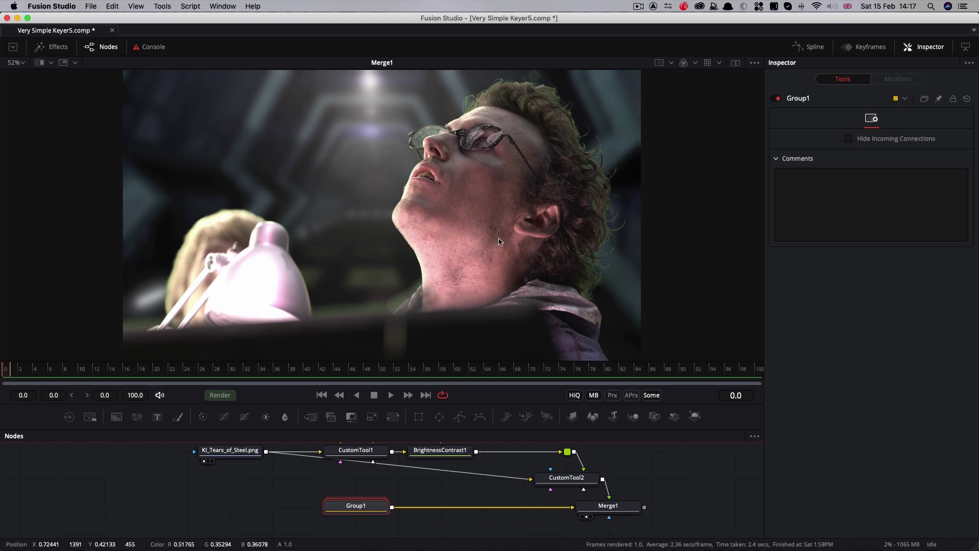
{"action": "left_click", "coordinate": [293, 454], "text": "alt"}
{"action": "left_click_drag", "start_coordinate": [293, 454], "coordinate": [293, 480]}
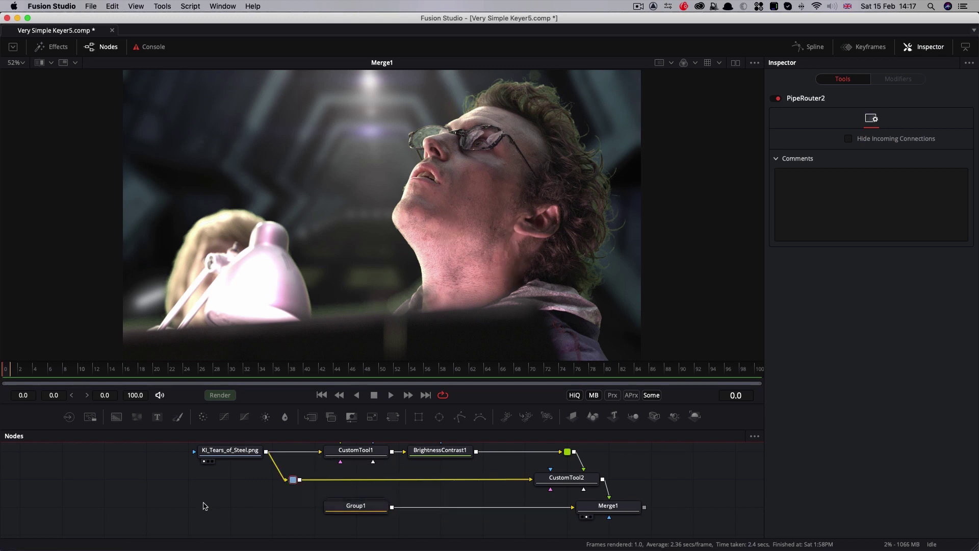
Step: Add CustomTool3 and drop it onto the footage pipe feeding CustomTool2
{"action": "left_click", "coordinate": [159, 6]}
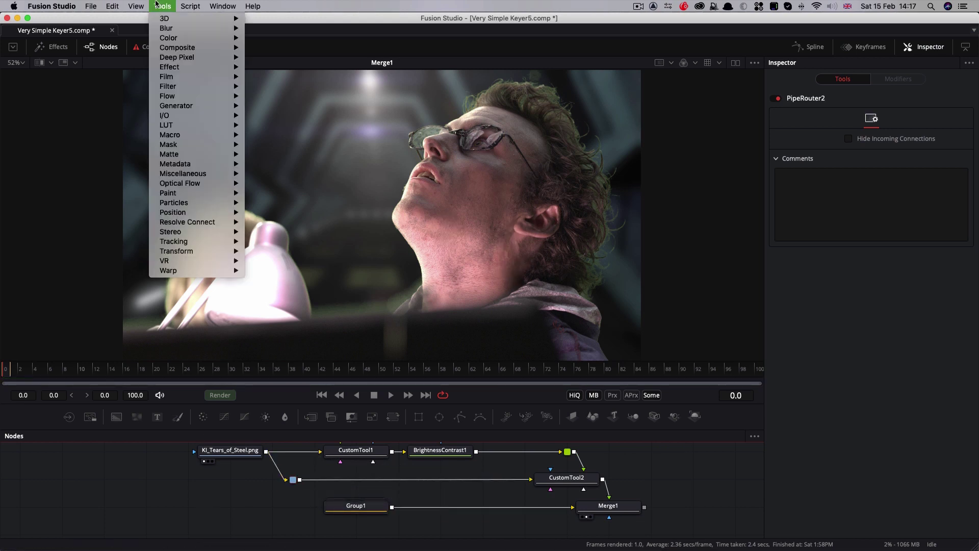
{"action": "mouse_move", "coordinate": [194, 173]}
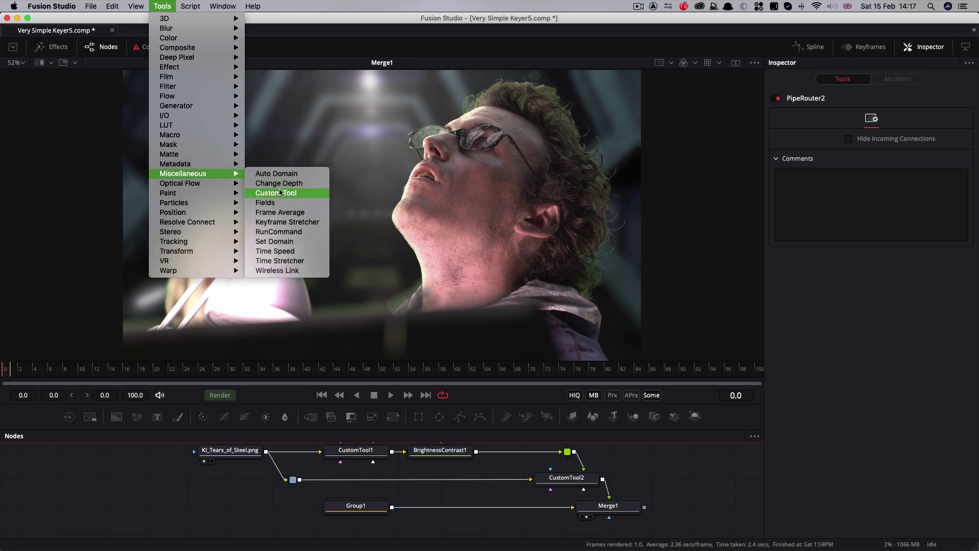
{"action": "left_click", "coordinate": [281, 193]}
{"action": "left_click_drag", "start_coordinate": [204, 508], "coordinate": [246, 507]}
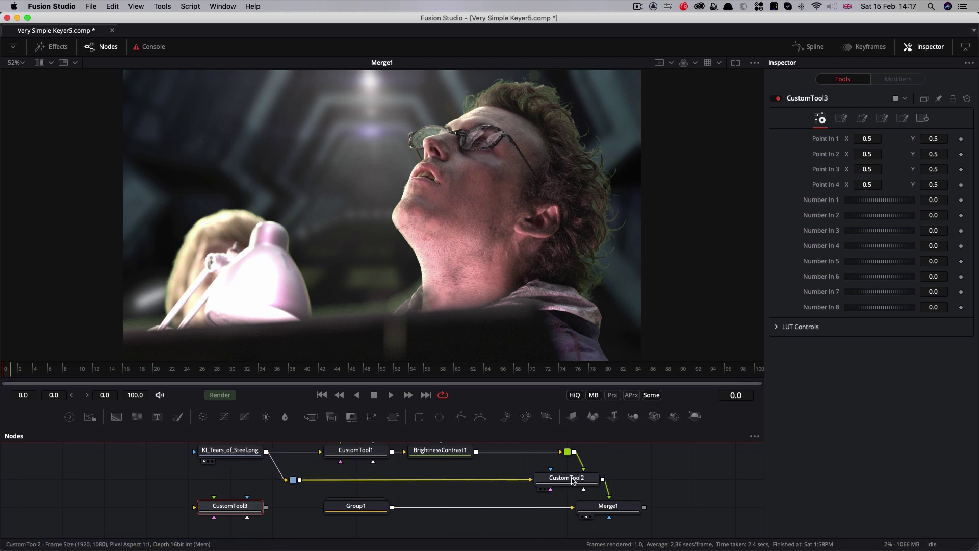
{"action": "key", "text": "1"}
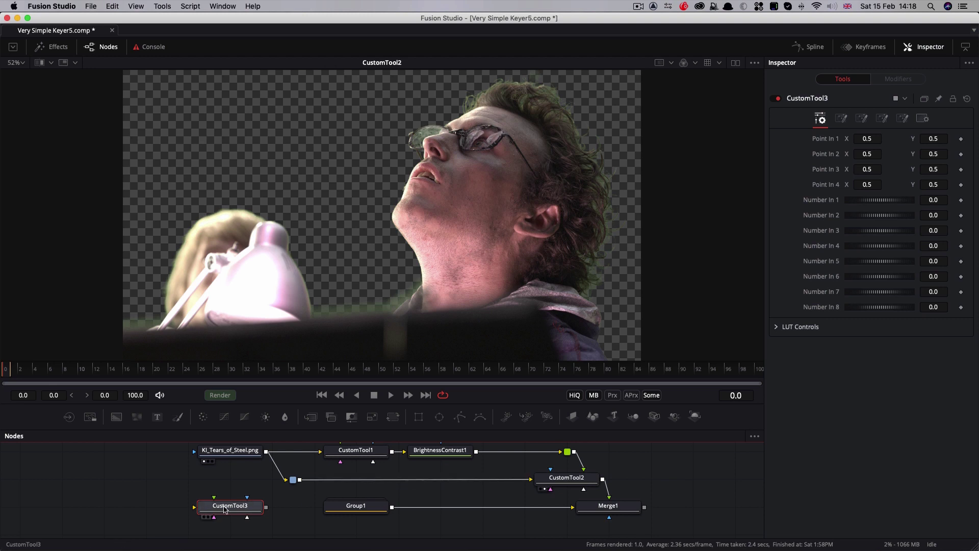
{"action": "left_click_drag", "start_coordinate": [224, 508], "coordinate": [406, 482]}
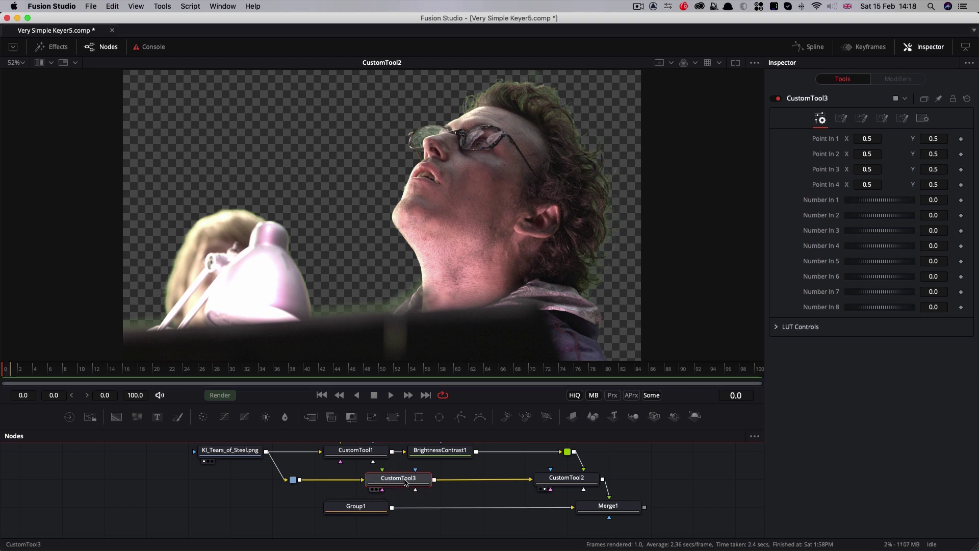
Step: Replace CustomTool3's green expression with if(g1 > r1, r1, g1)
{"action": "left_click", "coordinate": [883, 120]}
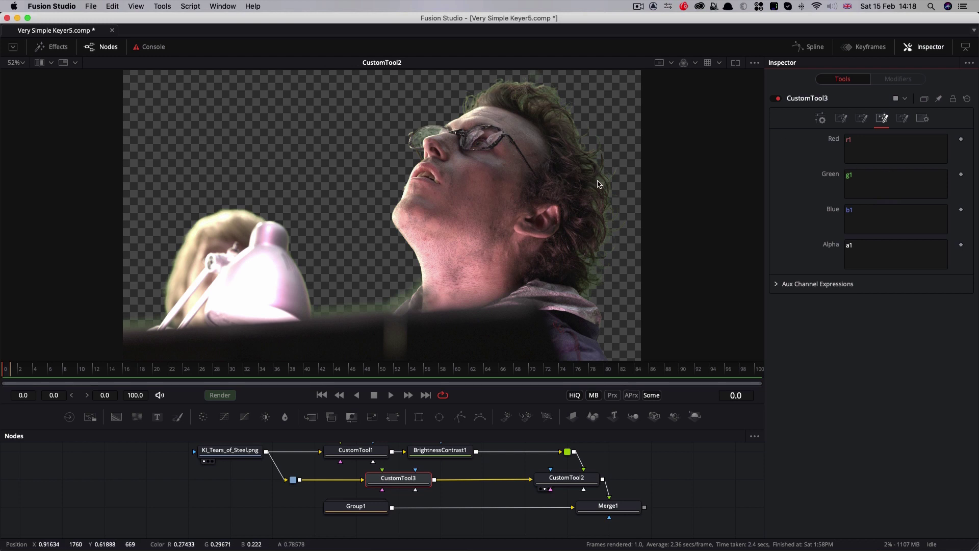
{"action": "left_click", "coordinate": [882, 186]}
{"action": "key", "text": "BackSpace"}
{"action": "key", "text": "BackSpace"}
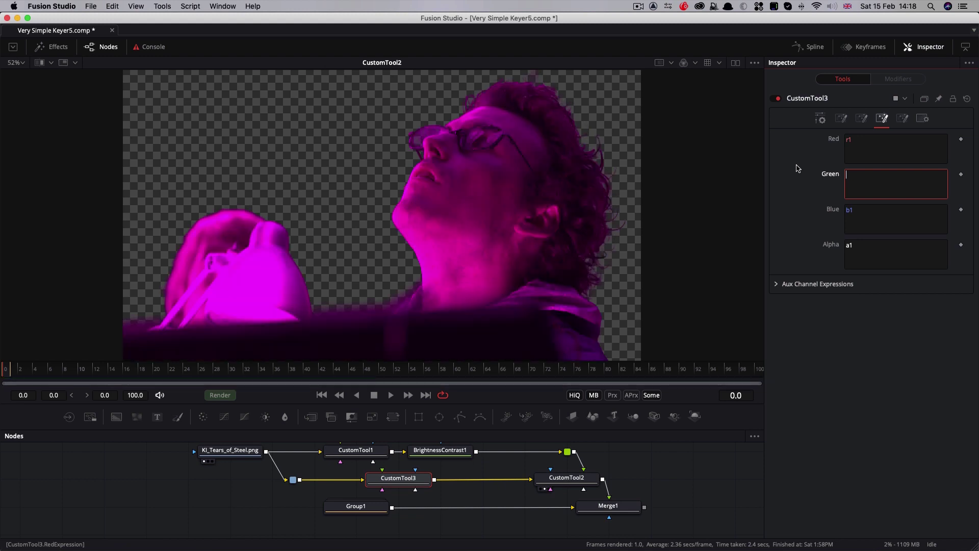
{"action": "type", "text": "if"}
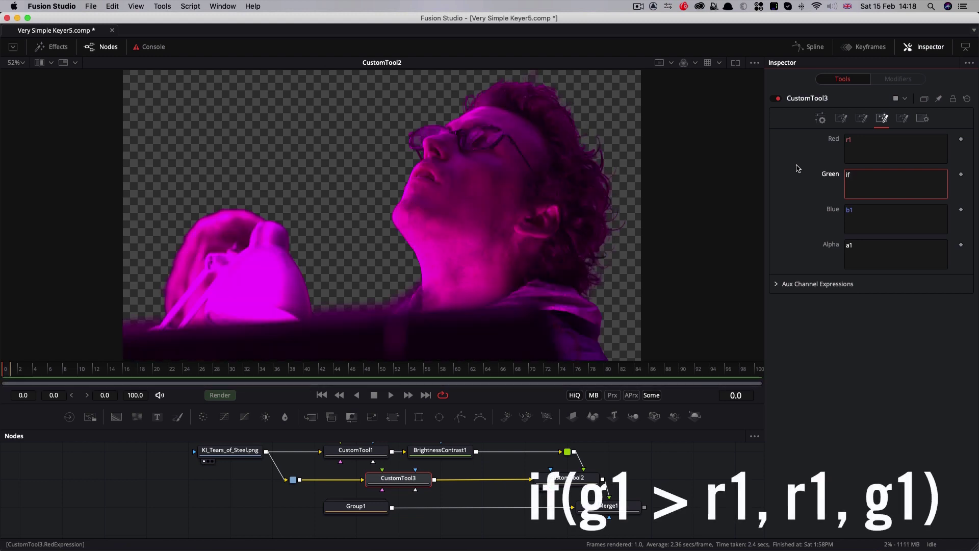
{"action": "type", "text": "(g1"}
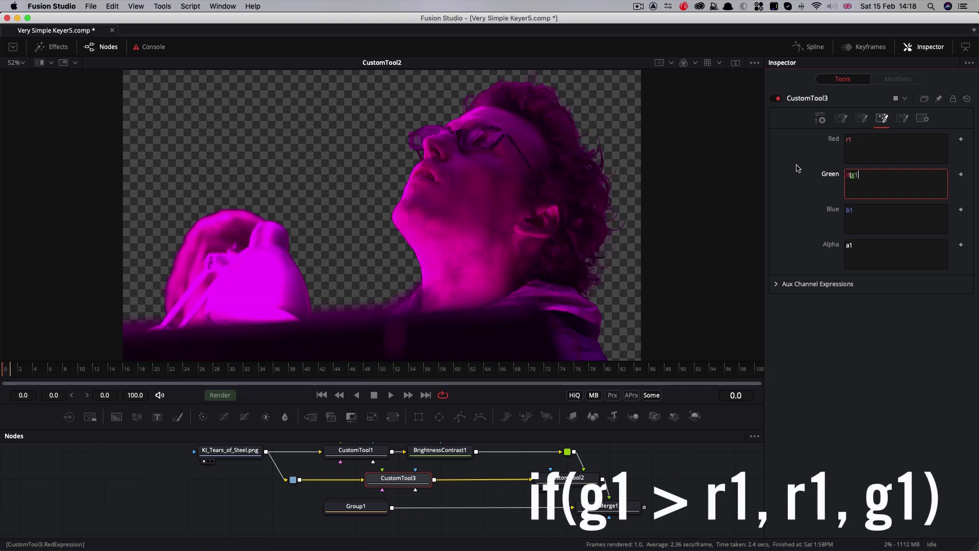
{"action": "type", "text": "> r1, r1, g1)"}
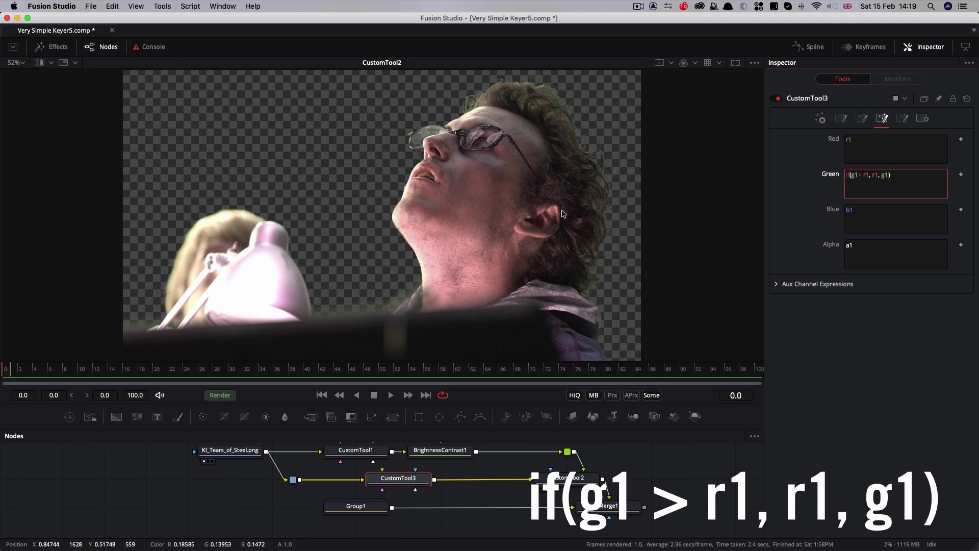
{"action": "left_click", "coordinate": [401, 478]}
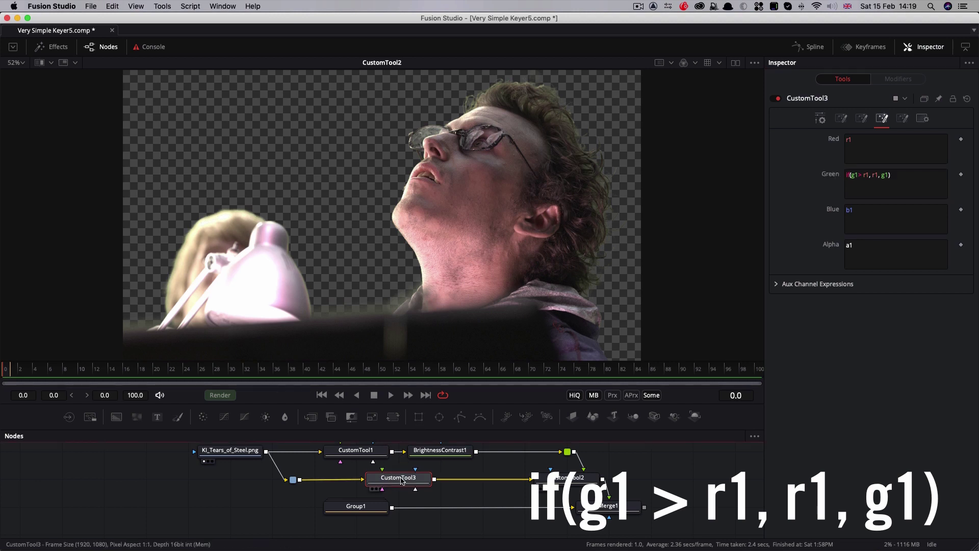
{"action": "left_click", "coordinate": [865, 175]}
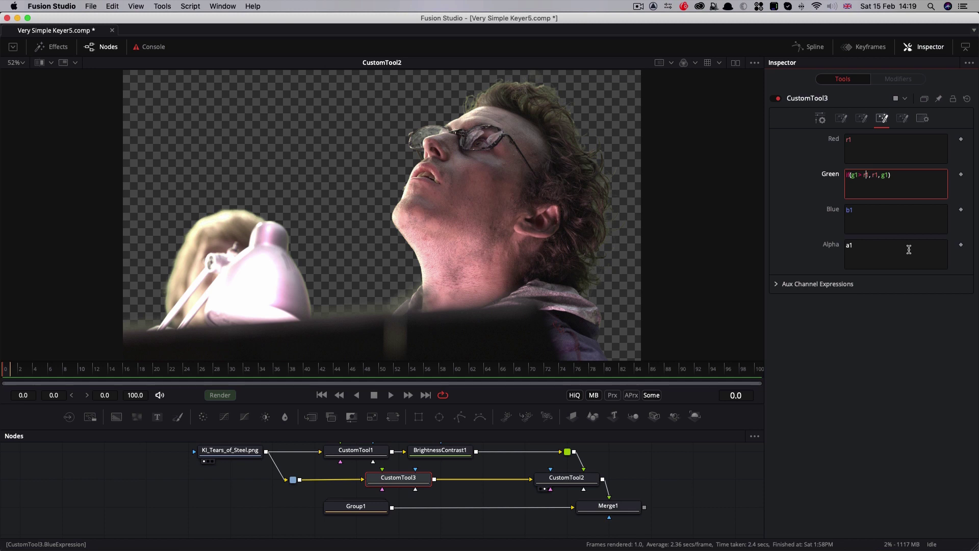
Step: Enter (r1+b1)/2 as CustomTool3's Intermediate 1 expression
{"action": "left_click", "coordinate": [861, 118]}
{"action": "left_click", "coordinate": [859, 143]}
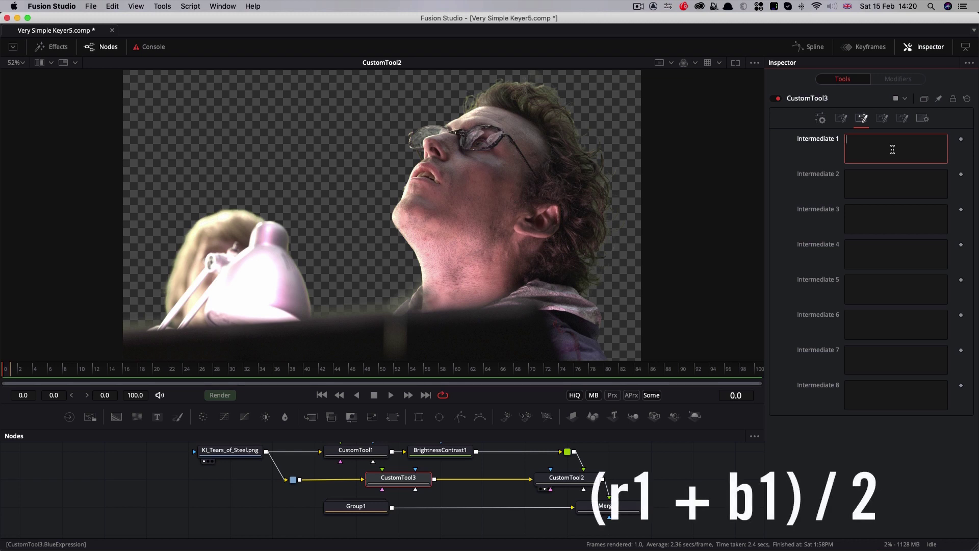
{"action": "type", "text": "r1+b1)/2"}
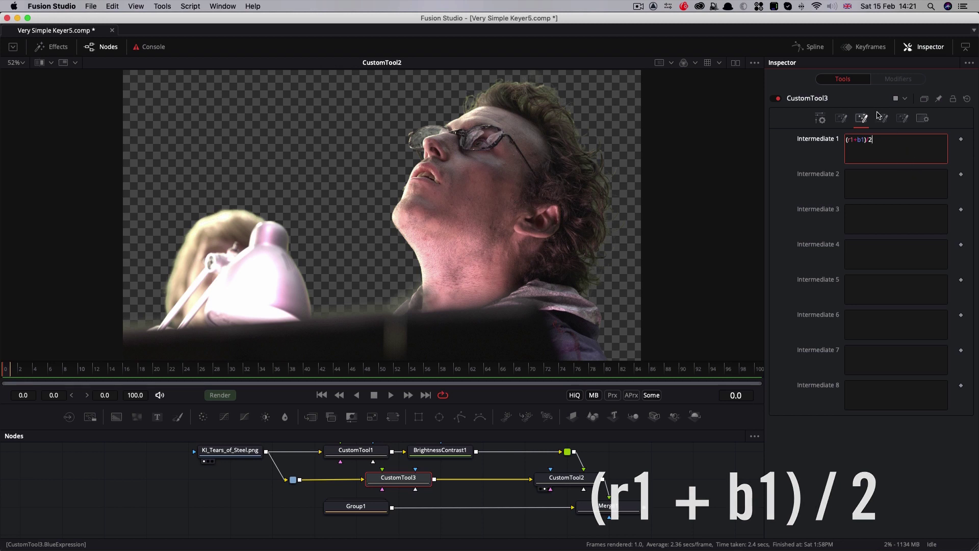
Step: Change the green expression to if(g1 > i1, i1, g1)
{"action": "left_click", "coordinate": [882, 118]}
{"action": "key", "text": "BackSpace"}
{"action": "type", "text": "i"}
{"action": "key", "text": "Right"}
{"action": "key", "text": "Right"}
{"action": "key", "text": "Right"}
{"action": "key", "text": "Right"}
{"action": "key", "text": "BackSpace"}
{"action": "type", "text": "i1"}
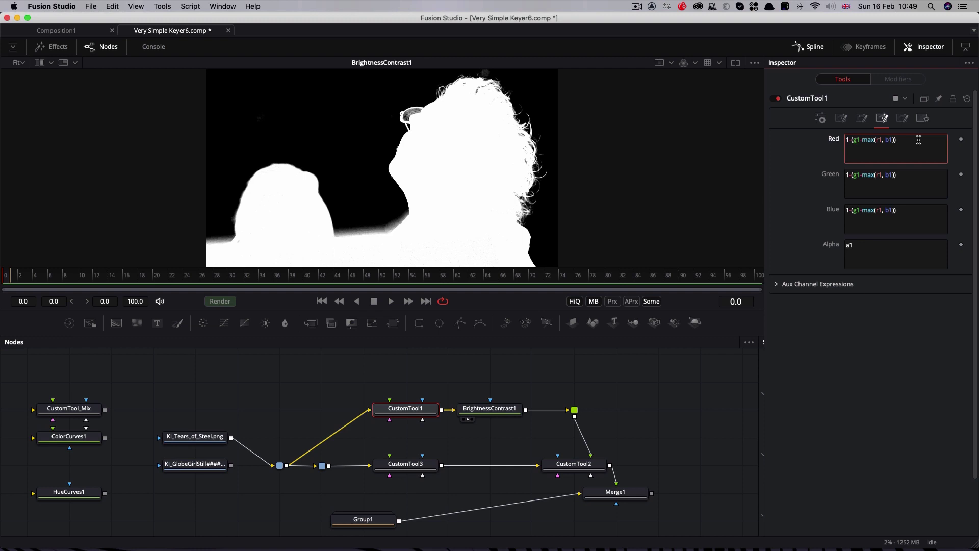
Step: Change CustomTool1's Red expression to 1-(g1-r1) and paste it over the Green and Blue expressions
{"action": "left_click", "coordinate": [918, 140]}
{"action": "key", "text": "shift+alt+Left"}
{"action": "key", "text": "shift+alt+Left"}
{"action": "key", "text": "shift+alt+Left"}
{"action": "type", "text": "r1)"}
{"action": "triple_click", "coordinate": [893, 139]}
{"action": "key", "text": "super+c"}
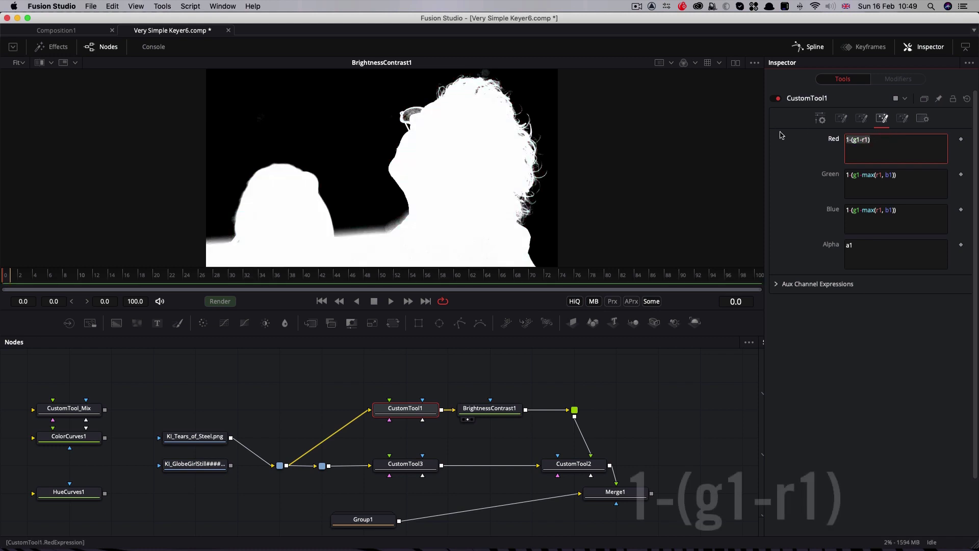
{"action": "triple_click", "coordinate": [923, 180]}
{"action": "key", "text": "super+v"}
{"action": "triple_click", "coordinate": [926, 217]}
{"action": "key", "text": "super+v"}
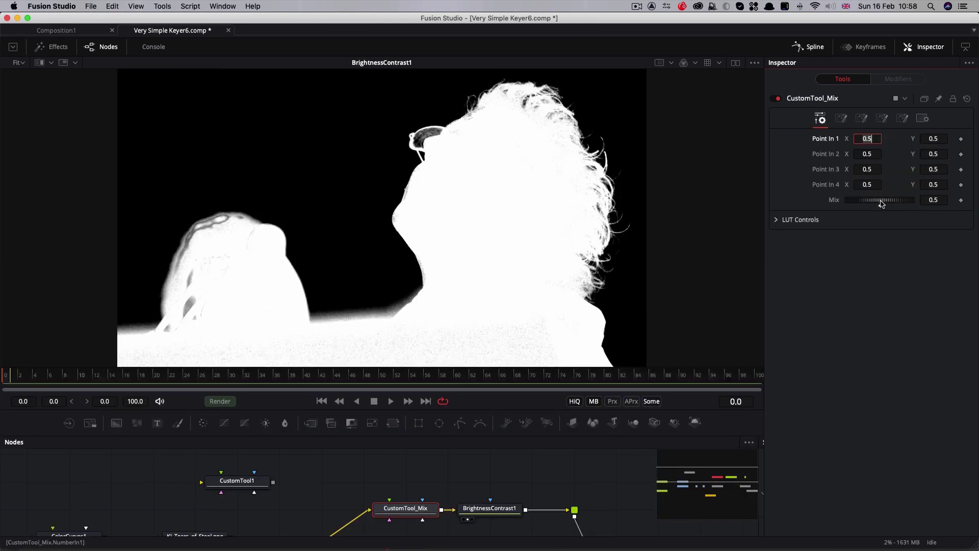
Step: Drag CustomTool_Mix's Mix thumbwheel from 0.5 up to 0.949
{"action": "left_click_drag", "start_coordinate": [882, 203], "coordinate": [913, 205]}
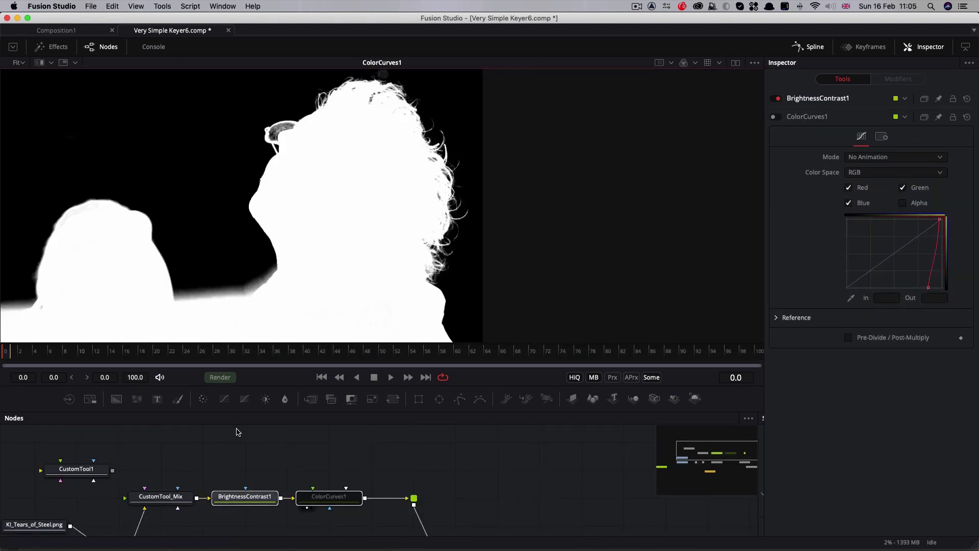
Step: Bend ColorCurves1's curve by dragging the Bezier handles of its top and bottom-left points
{"action": "left_click_drag", "start_coordinate": [234, 443], "coordinate": [332, 518]}
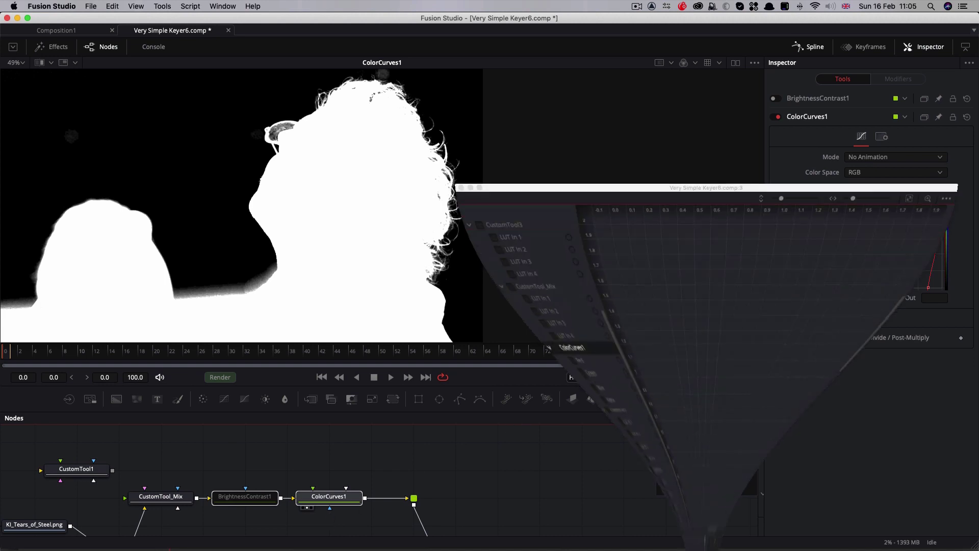
{"action": "left_click_drag", "start_coordinate": [630, 177], "coordinate": [627, 124]}
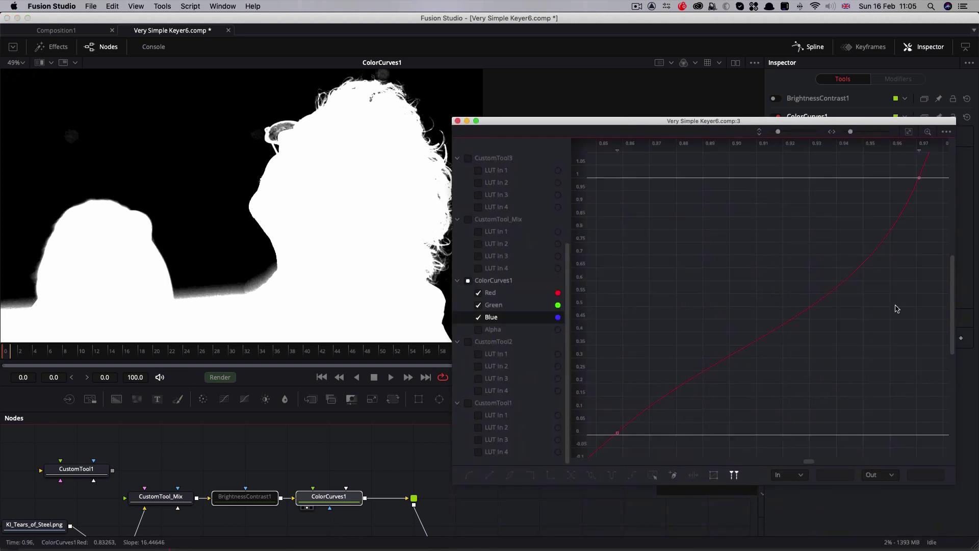
{"action": "left_click_drag", "start_coordinate": [927, 272], "coordinate": [885, 162]}
{"action": "left_click_drag", "start_coordinate": [862, 319], "coordinate": [879, 331]}
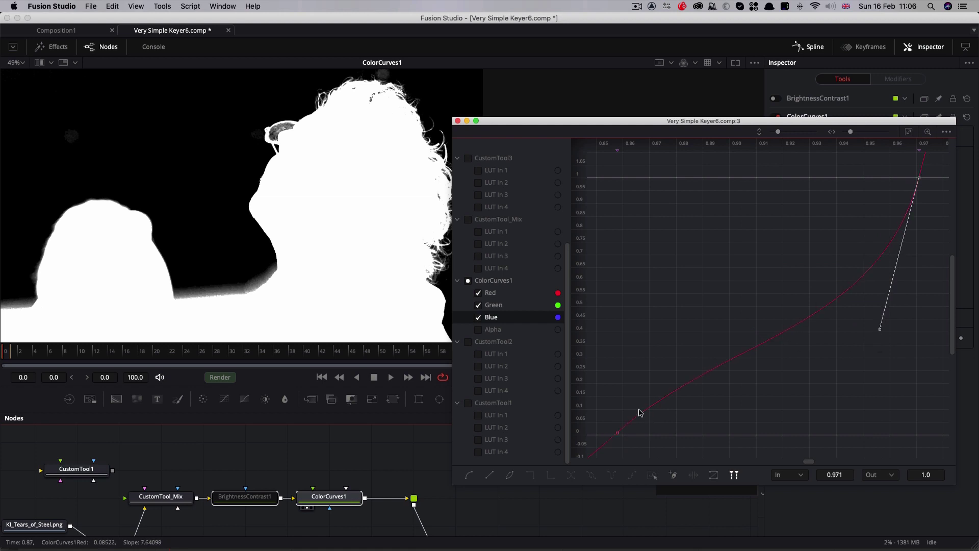
{"action": "left_click_drag", "start_coordinate": [632, 396], "coordinate": [606, 447]}
{"action": "left_click_drag", "start_coordinate": [632, 418], "coordinate": [661, 374]}
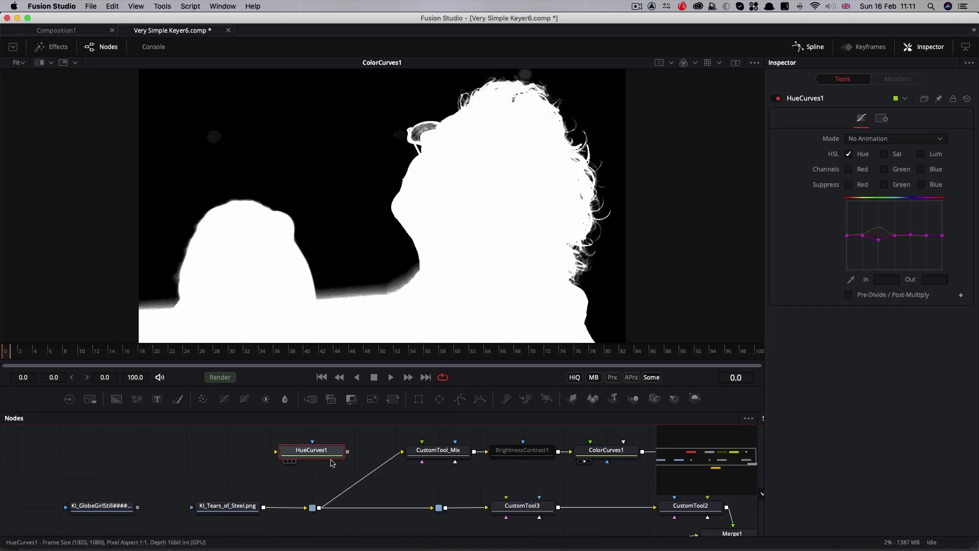
Step: Insert HueCurves1 into the link feeding CustomTool_Mix and lower its saturation curve's peak
{"action": "left_click_drag", "start_coordinate": [287, 450], "coordinate": [324, 481]}
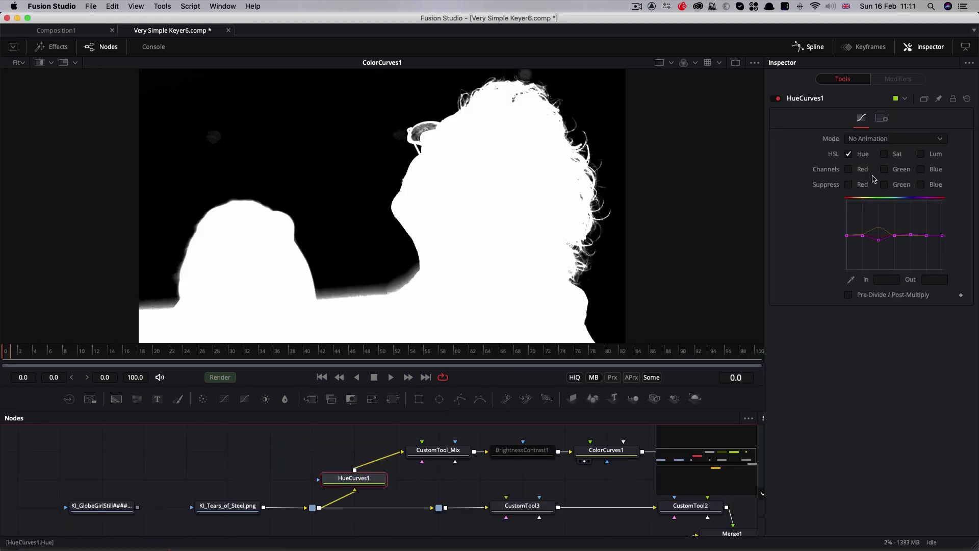
{"action": "left_click", "coordinate": [884, 154]}
{"action": "left_click", "coordinate": [849, 155]}
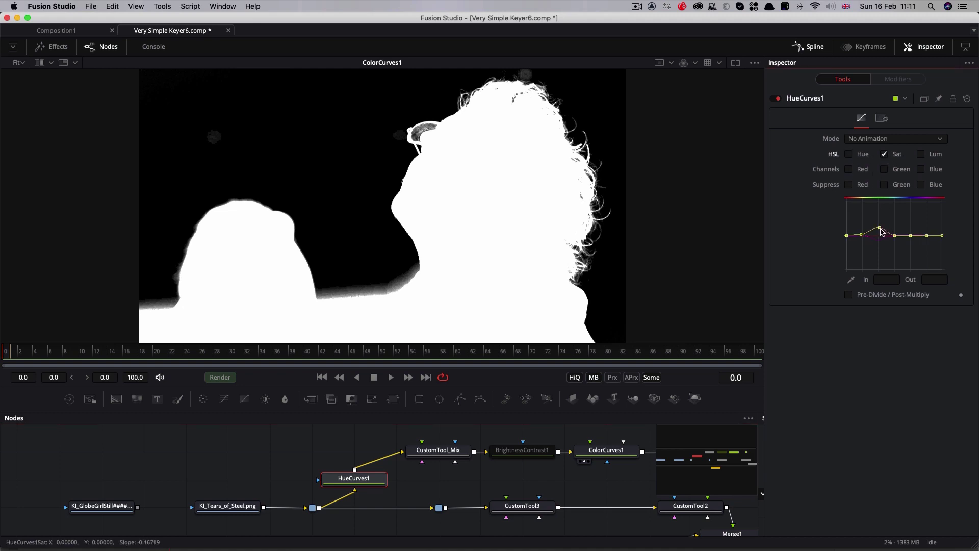
{"action": "mouse_move", "coordinate": [879, 227]}
{"action": "left_mouse_down"}
{"action": "mouse_move", "coordinate": [878, 237]}
{"action": "mouse_move", "coordinate": [878, 225]}
{"action": "left_mouse_up"}
{"action": "left_click", "coordinate": [884, 153]}
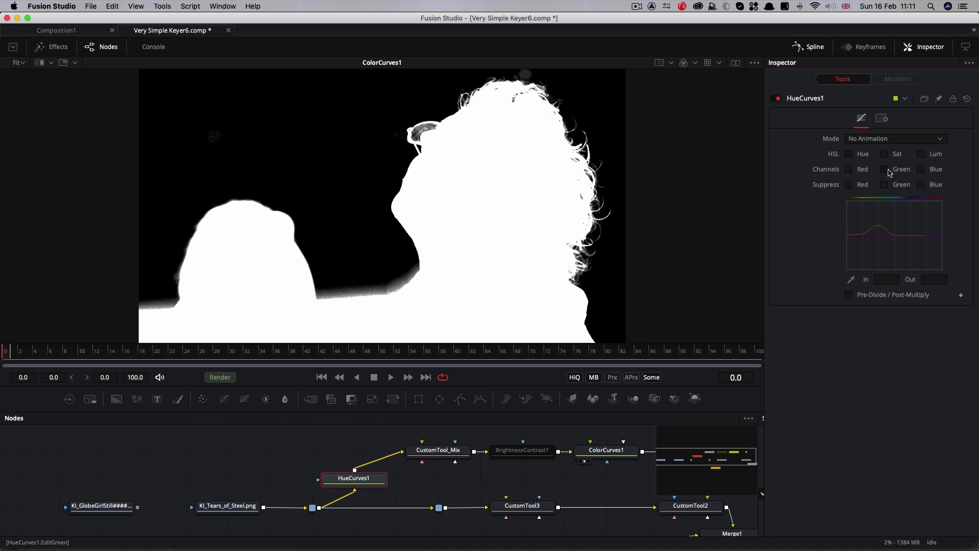
Step: Test a green curve point, then shift a Hue curve point to refine the matte
{"action": "left_click", "coordinate": [884, 169]}
{"action": "mouse_move", "coordinate": [877, 236]}
{"action": "left_mouse_down"}
{"action": "mouse_move", "coordinate": [876, 248]}
{"action": "mouse_move", "coordinate": [879, 236]}
{"action": "left_mouse_up"}
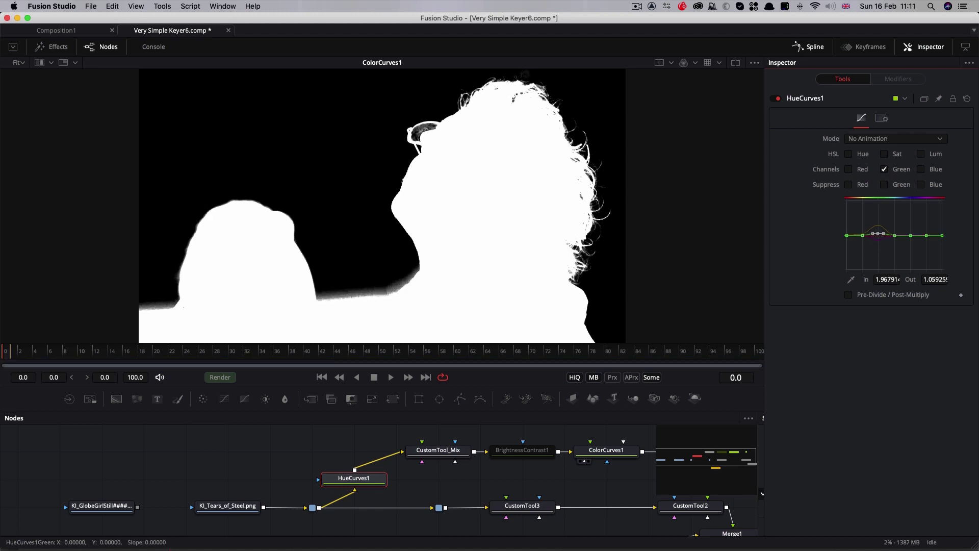
{"action": "left_click", "coordinate": [883, 169]}
{"action": "left_click", "coordinate": [848, 153]}
{"action": "mouse_move", "coordinate": [878, 239]}
{"action": "left_mouse_down"}
{"action": "mouse_move", "coordinate": [911, 237]}
{"action": "mouse_move", "coordinate": [927, 254]}
{"action": "left_mouse_up"}
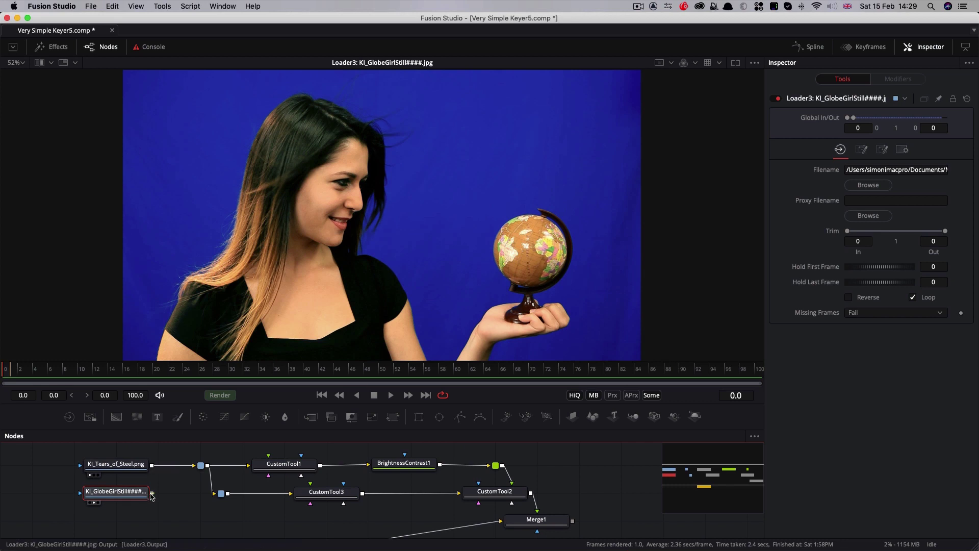
Step: Connect Loader3's blue-screen globe footage to the pipe router and view CustomTool1's output
{"action": "left_click_drag", "start_coordinate": [152, 495], "coordinate": [200, 465]}
{"action": "left_click_drag", "start_coordinate": [288, 466], "coordinate": [250, 189]}
{"action": "left_click", "coordinate": [288, 467]}
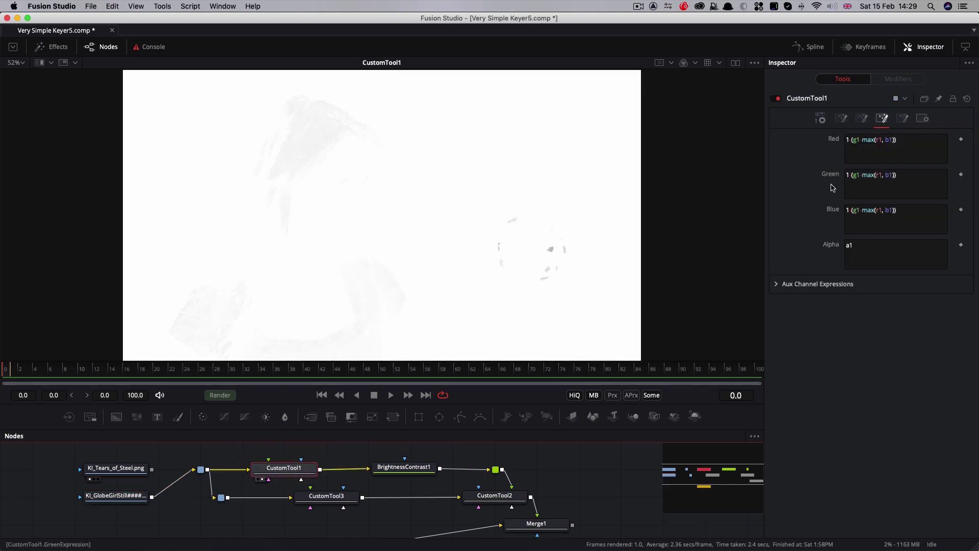
Step: Set CustomTool1's Red, Green and Blue expressions all to 1-(b1-max(r1, g1))
{"action": "left_click", "coordinate": [854, 138]}
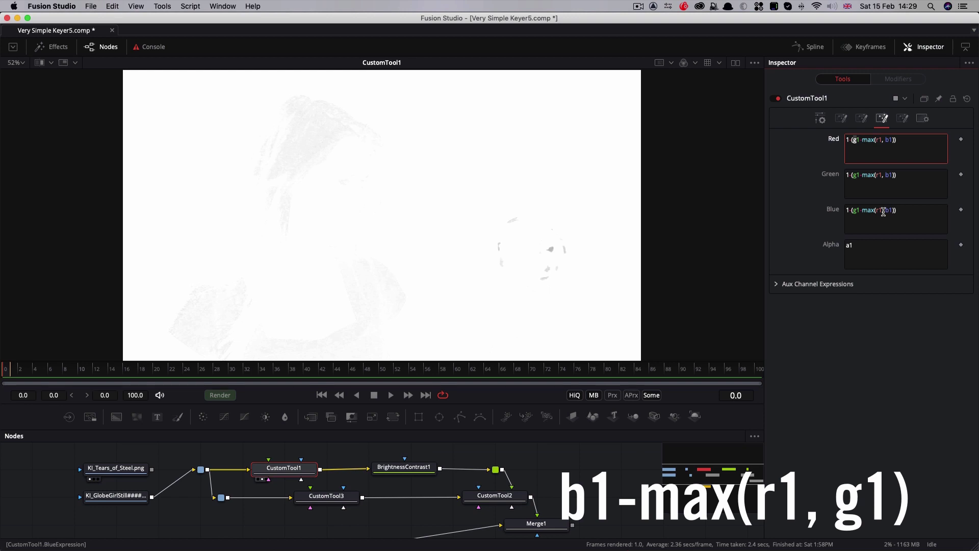
{"action": "key", "text": "BackSpace"}
{"action": "type", "text": "b"}
{"action": "key", "text": "BackSpace"}
{"action": "type", "text": "g"}
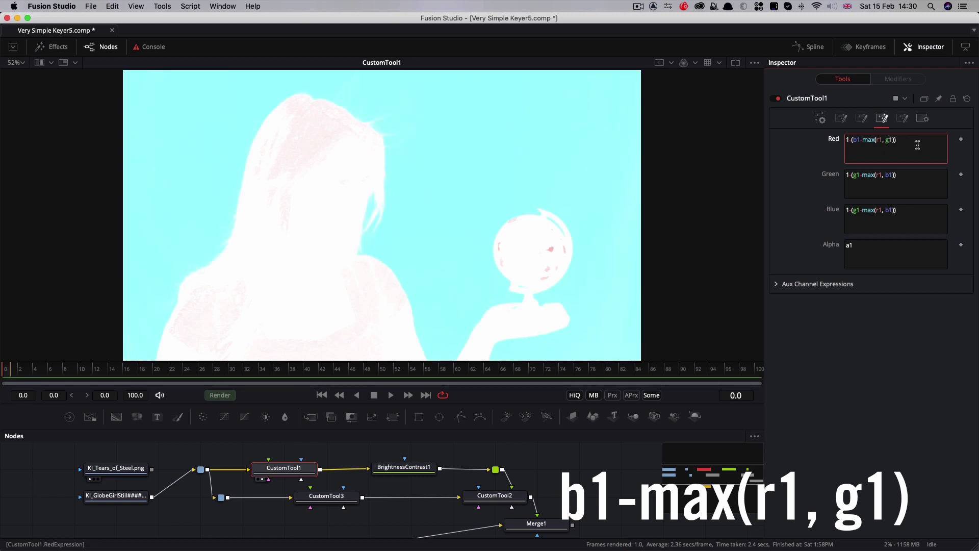
{"action": "key", "text": "super+a"}
{"action": "key", "text": "super+c"}
{"action": "left_click", "coordinate": [906, 190]}
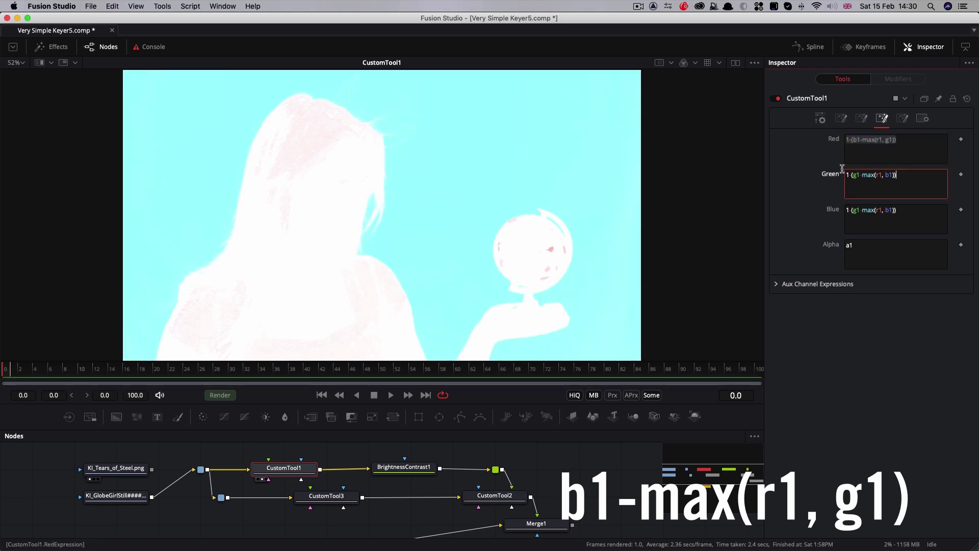
{"action": "key", "text": "super+a"}
{"action": "key", "text": "super+v"}
{"action": "left_click", "coordinate": [913, 217]}
{"action": "key", "text": "super+a"}
{"action": "key", "text": "super+v"}
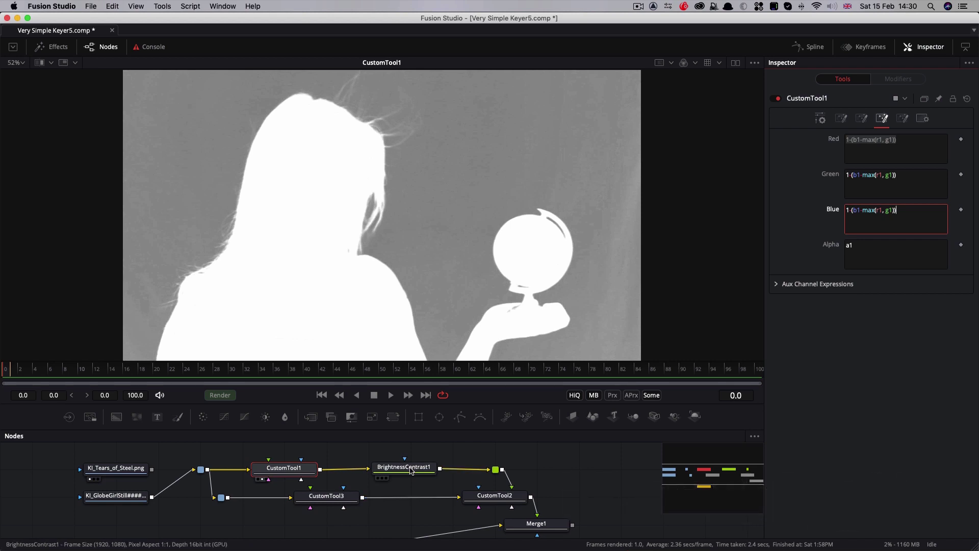
Step: Lower BrightnessContrast1's Low clip to 0.606 and view the Merge1 composite
{"action": "left_click_drag", "start_coordinate": [408, 477], "coordinate": [442, 200]}
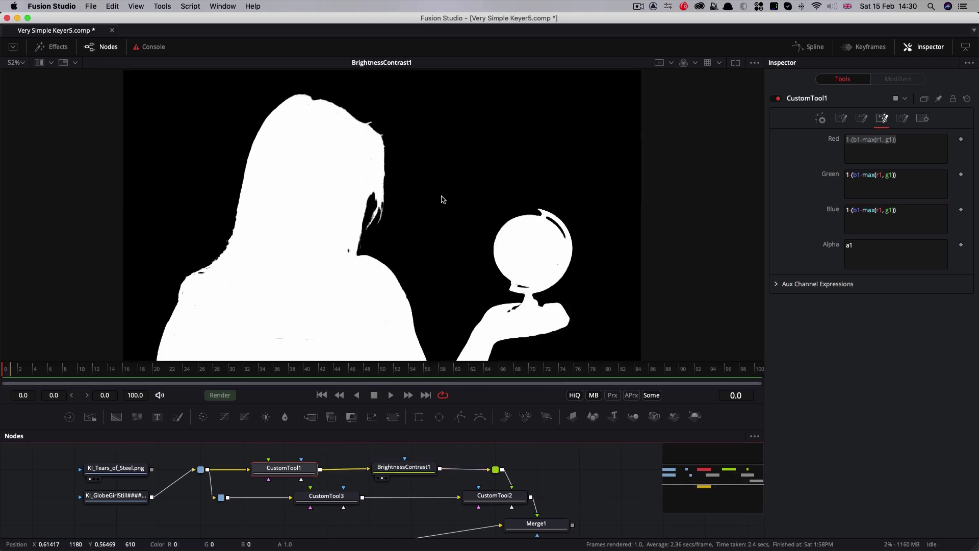
{"action": "left_click", "coordinate": [401, 471]}
{"action": "mouse_move", "coordinate": [929, 247]}
{"action": "left_mouse_down"}
{"action": "mouse_move", "coordinate": [899, 251]}
{"action": "mouse_move", "coordinate": [941, 247]}
{"action": "left_mouse_up"}
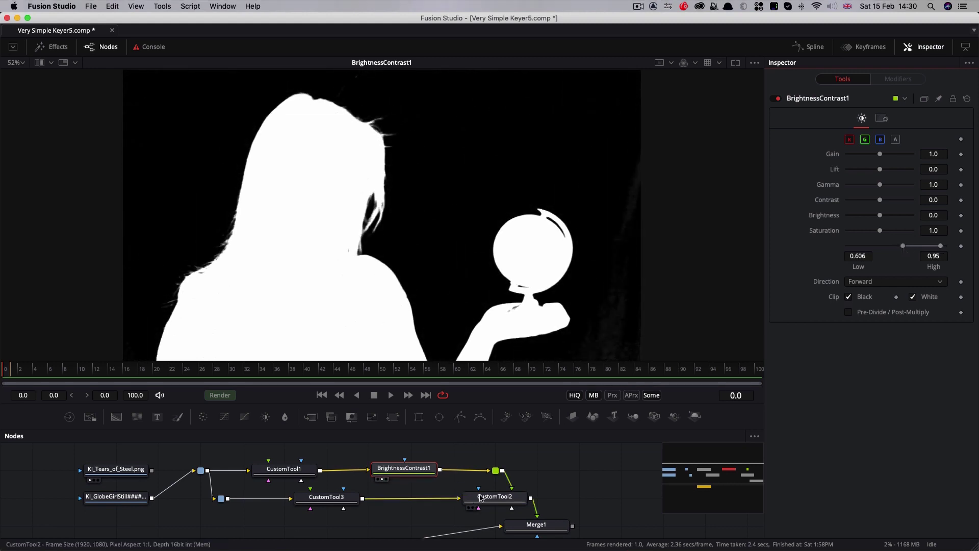
{"action": "key", "text": "1"}
{"action": "left_click", "coordinate": [333, 497]}
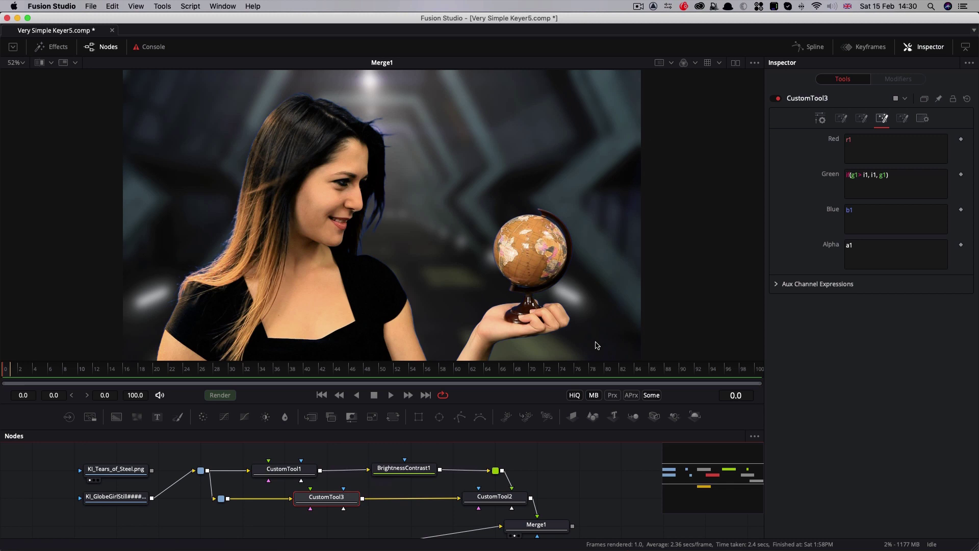
Step: Review CustomTool3's Intermediate 1, leaving it as (r1+g1)/2 after briefly trying b
{"action": "left_click", "coordinate": [862, 119]}
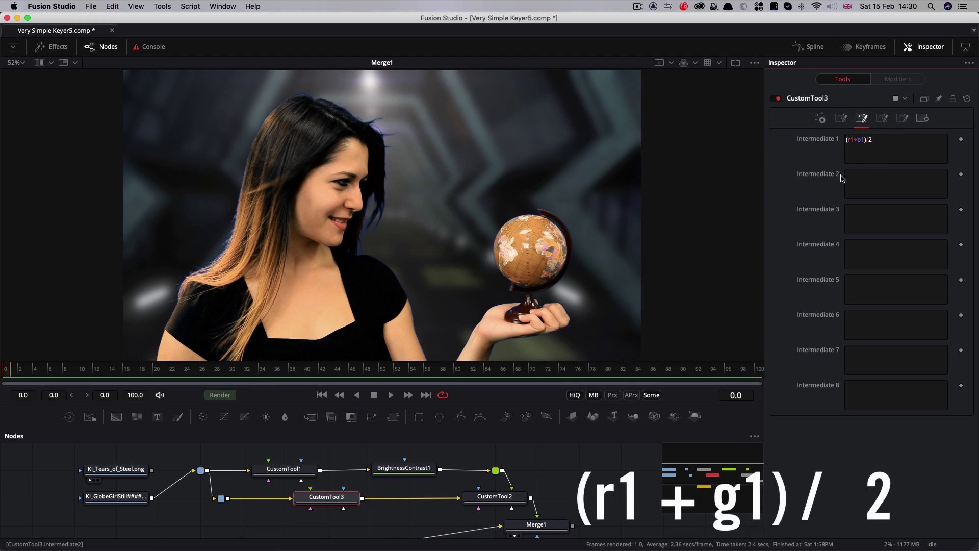
{"action": "double_click", "coordinate": [860, 139]}
{"action": "type", "text": "b"}
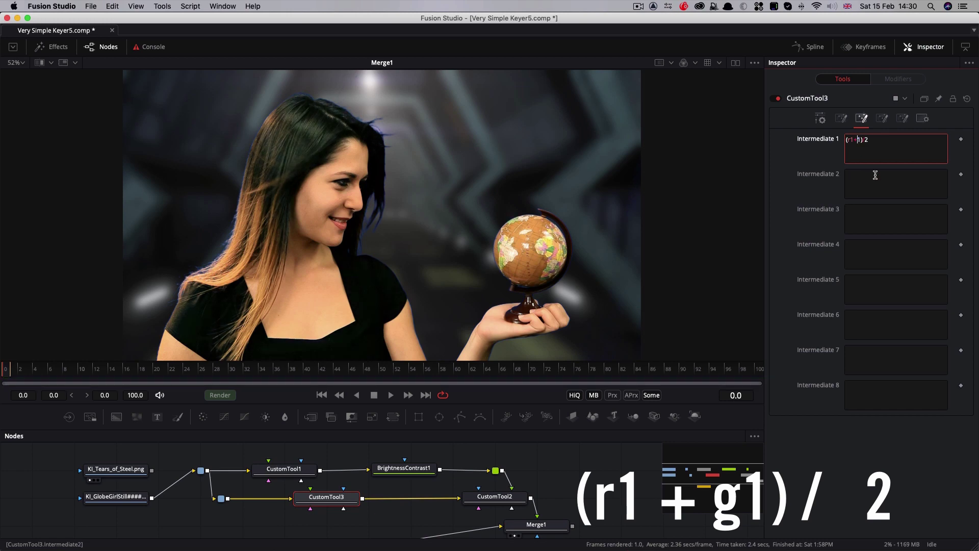
{"action": "key", "text": "BackSpace"}
{"action": "type", "text": "g1 > i1, i1, g1)"}
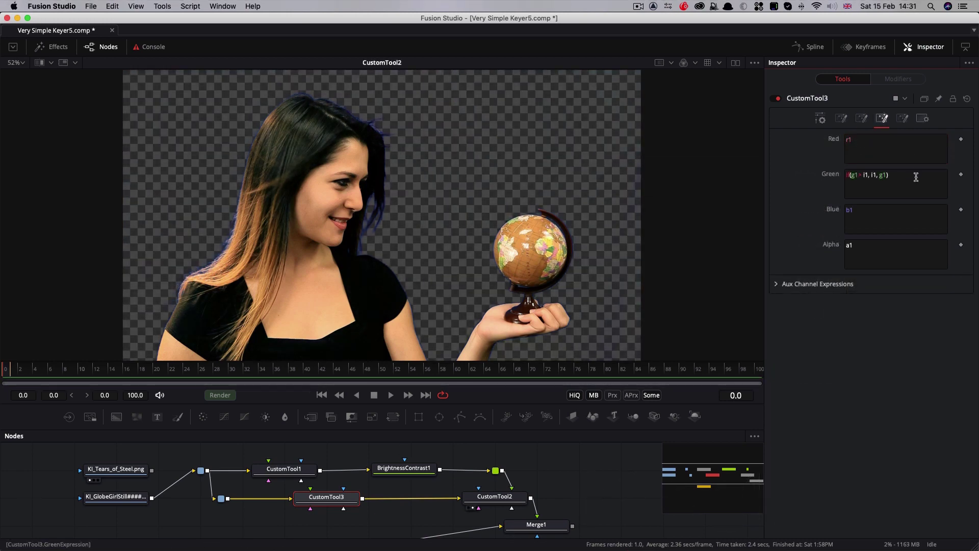
Step: Copy CustomTool3's Green clamp expression into the Blue expression
{"action": "left_click_drag", "start_coordinate": [904, 176], "coordinate": [812, 170]}
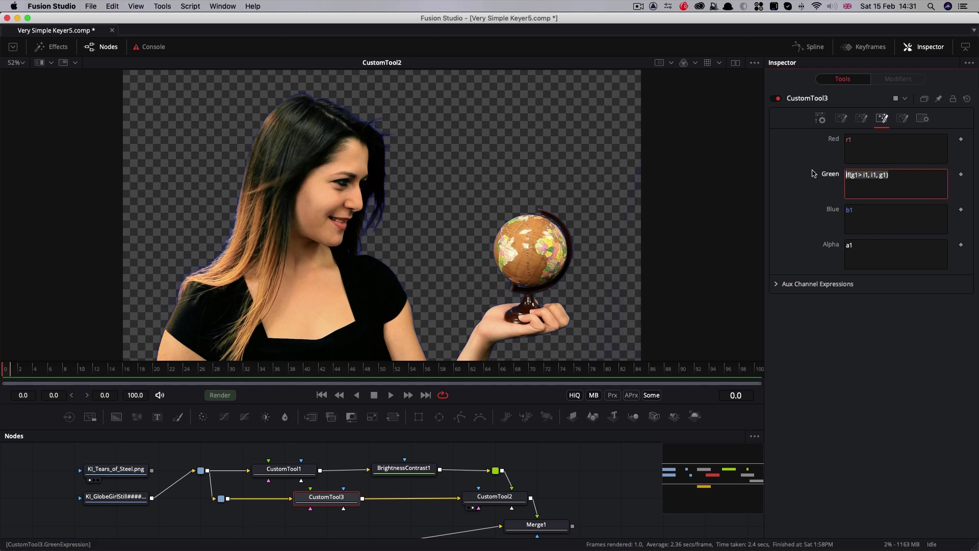
{"action": "key", "text": "super+c"}
{"action": "left_click", "coordinate": [869, 216]}
{"action": "key", "text": "super+a"}
{"action": "key", "text": "super+v"}
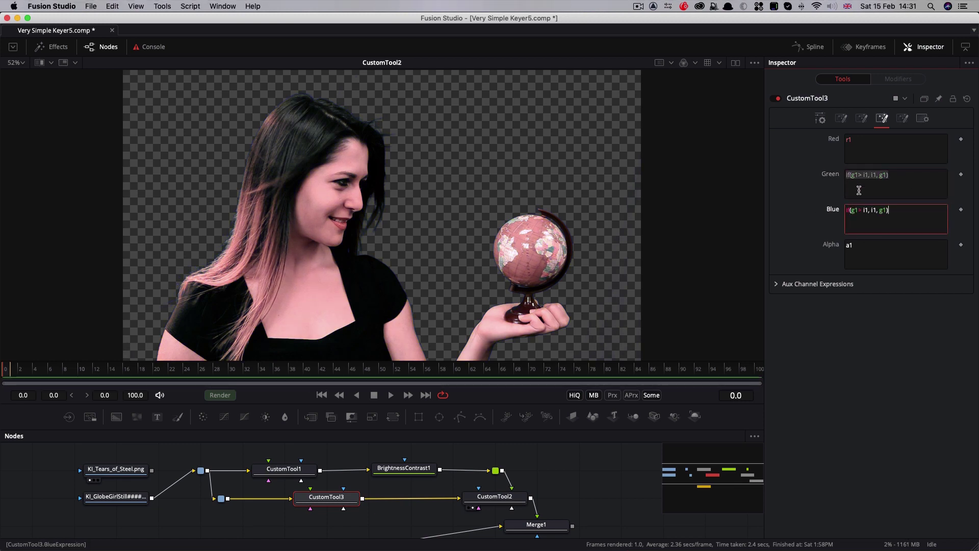
Step: Set Green to g1 and Blue to if(b1 > i1, i1, b1), then view Merge1
{"action": "left_click_drag", "start_coordinate": [913, 177], "coordinate": [776, 171]}
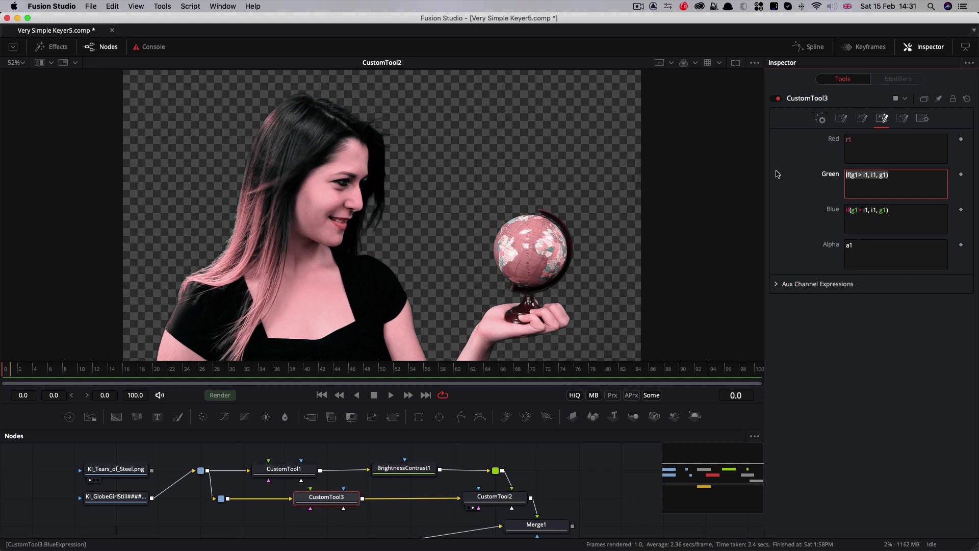
{"action": "type", "text": "g1"}
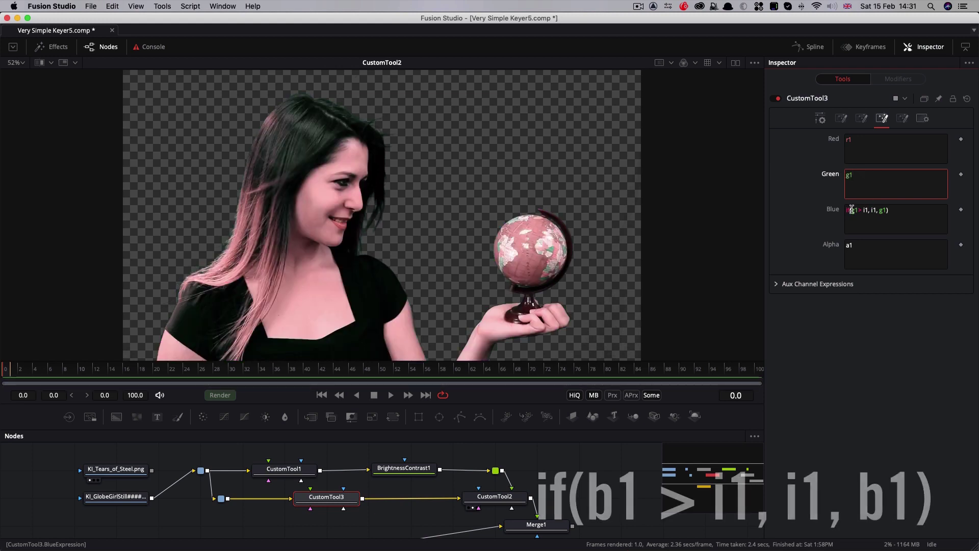
{"action": "left_click", "coordinate": [851, 210]}
{"action": "key", "text": "BackSpace"}
{"action": "type", "text": "b"}
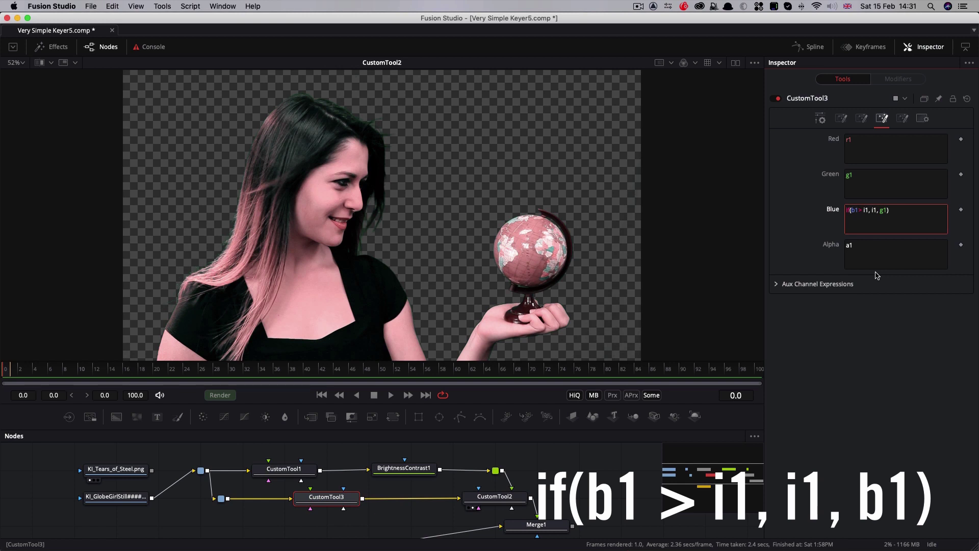
{"action": "key", "text": "BackSpace"}
{"action": "type", "text": "b"}
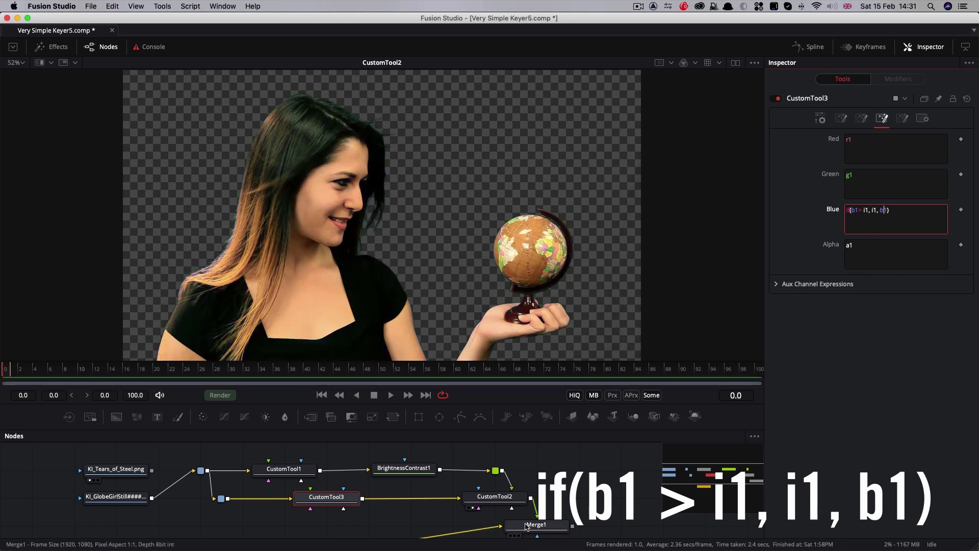
{"action": "left_click_drag", "start_coordinate": [533, 529], "coordinate": [387, 204]}
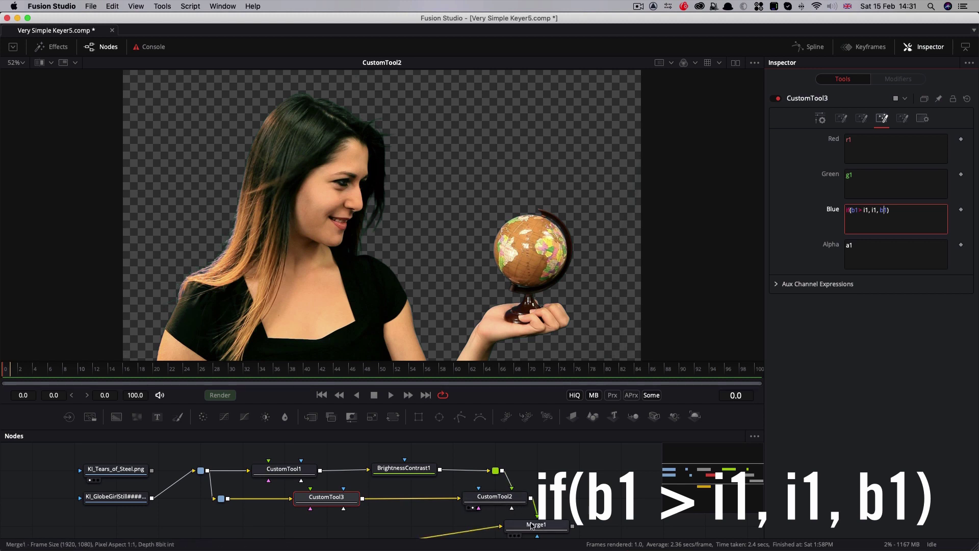